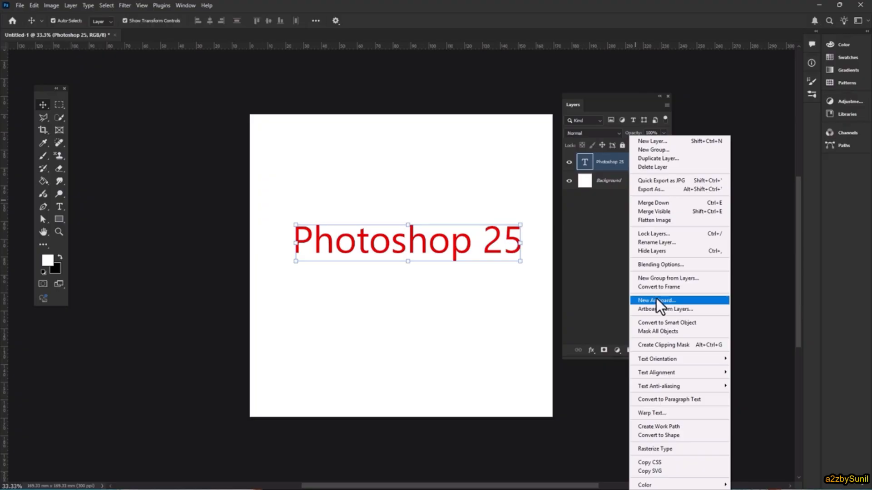
Apply the third preset style in the Fur group to the Photoshop 25 text layer
left_click(674, 265)
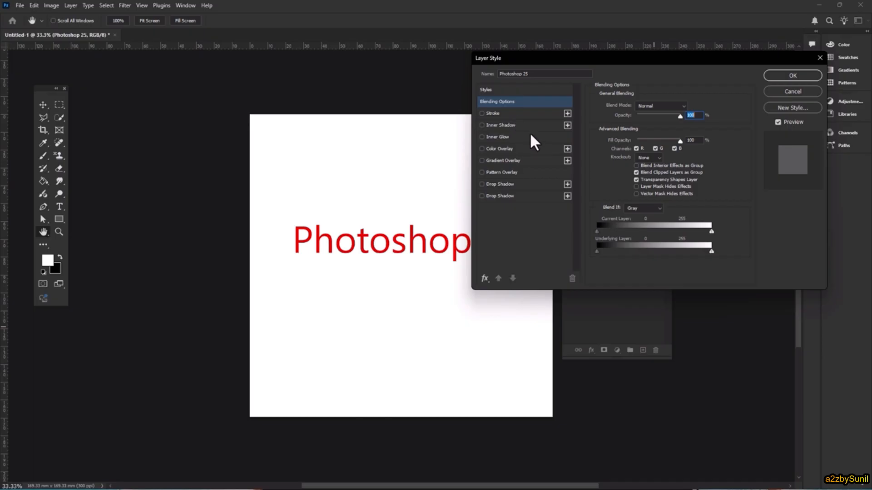
left_click(490, 90)
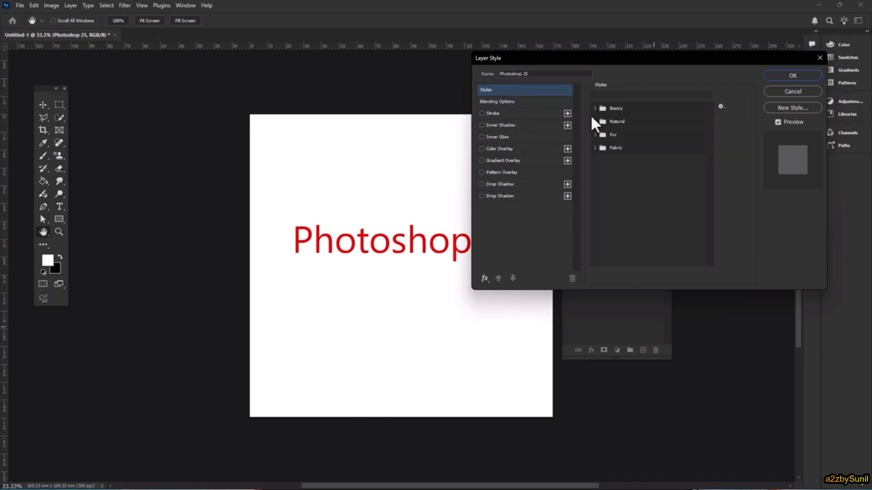
left_click(595, 135)
left_click(635, 148)
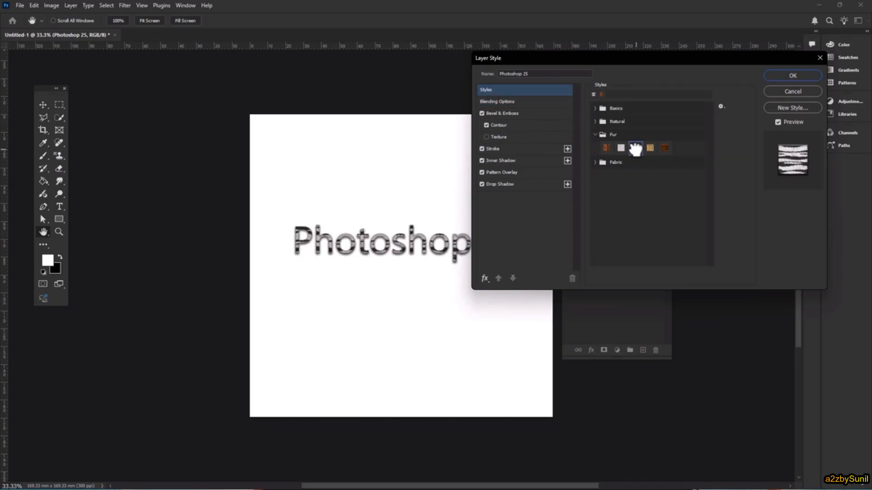
Examine the preset's Stroke, Inner Shadow, Pattern Overlay, Drop Shadow and Bevel & Emboss settings
left_click(503, 149)
left_click(509, 164)
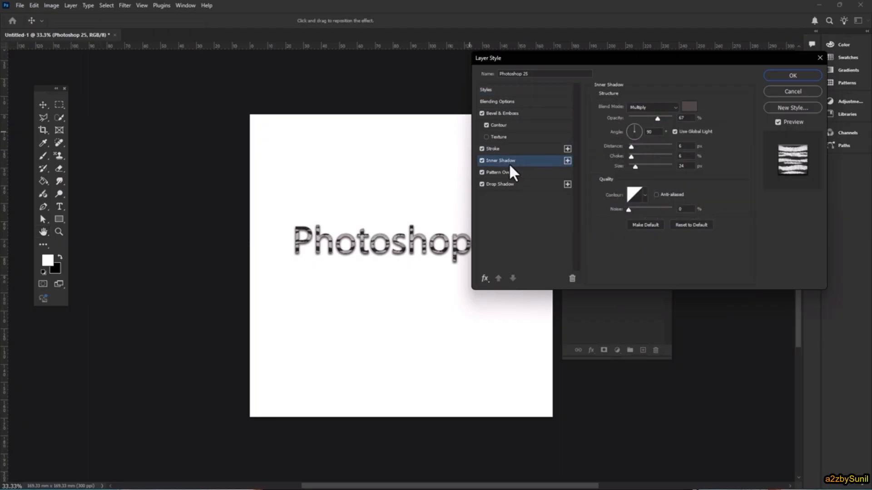
left_click(510, 172)
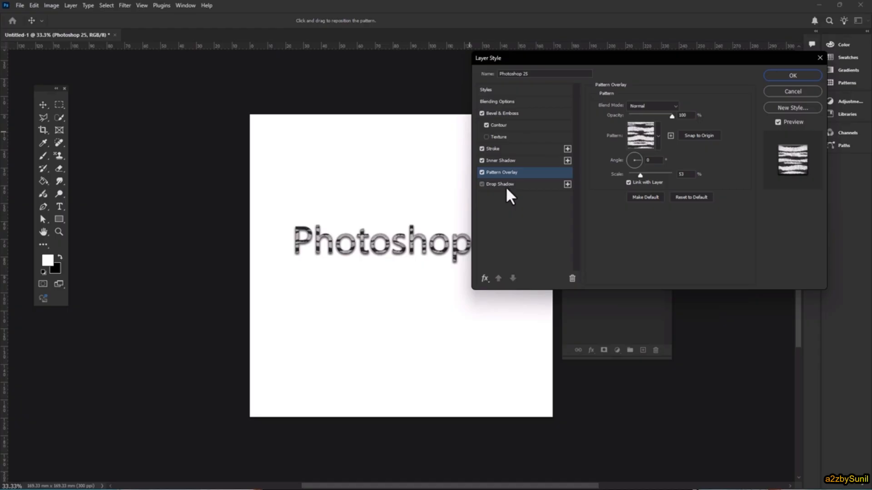
left_click(505, 185)
left_click(504, 117)
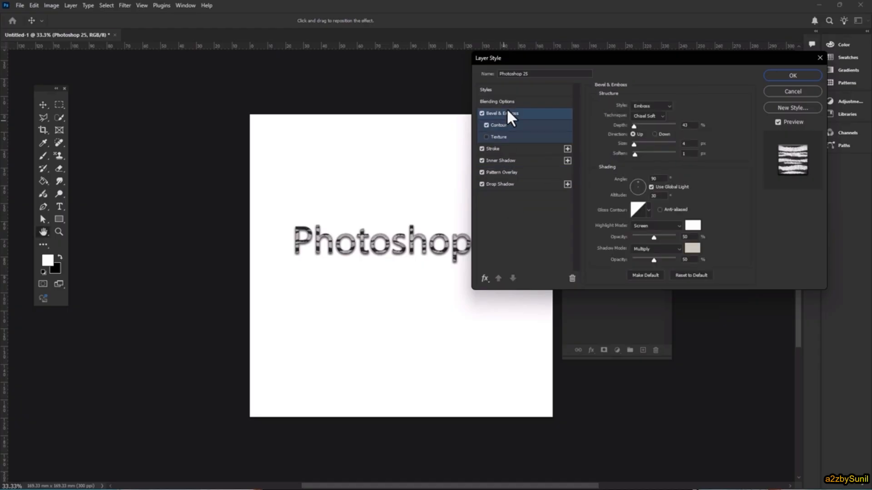
Set the Pattern Overlay scale to 284% and the Stroke size to 9 px
left_click(507, 172)
left_click_drag(640, 175, 655, 174)
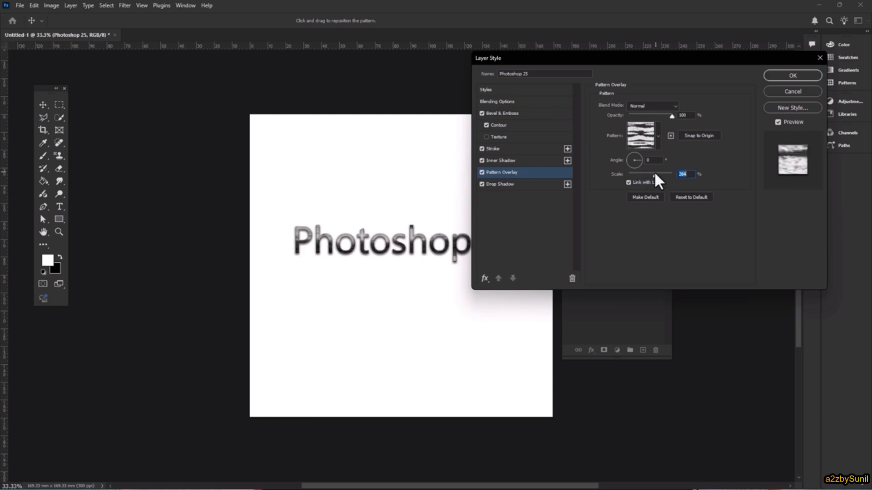
left_click(506, 149)
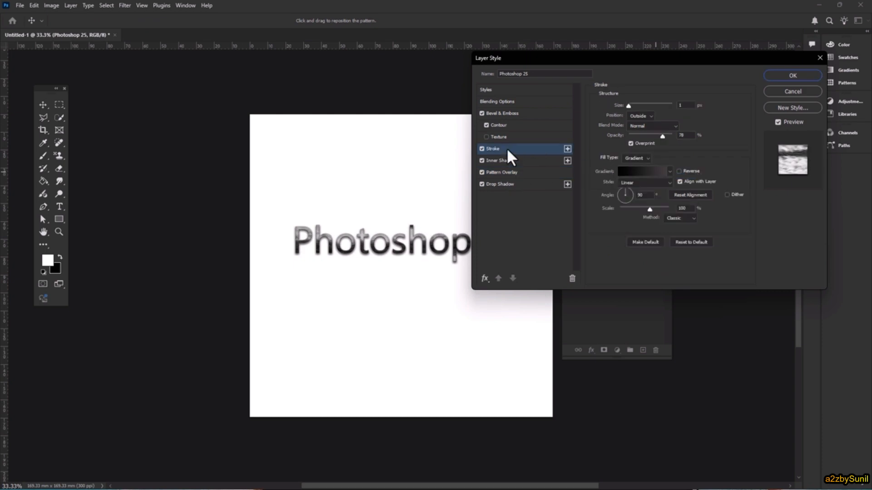
mouse_move(631, 107)
left_mouse_down()
mouse_move(644, 106)
mouse_move(633, 106)
left_mouse_up()
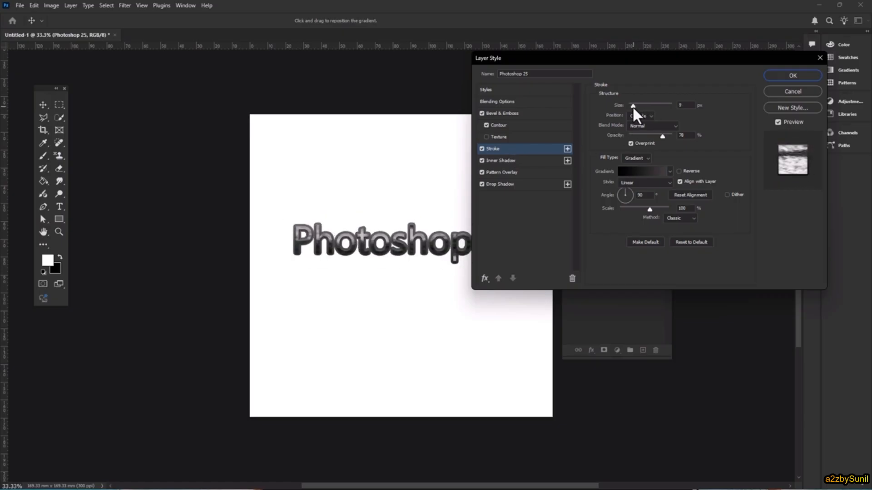
Try a preset from the Blues group as the stroke's gradient
left_click(634, 171)
left_click_drag(434, 79, 675, 93)
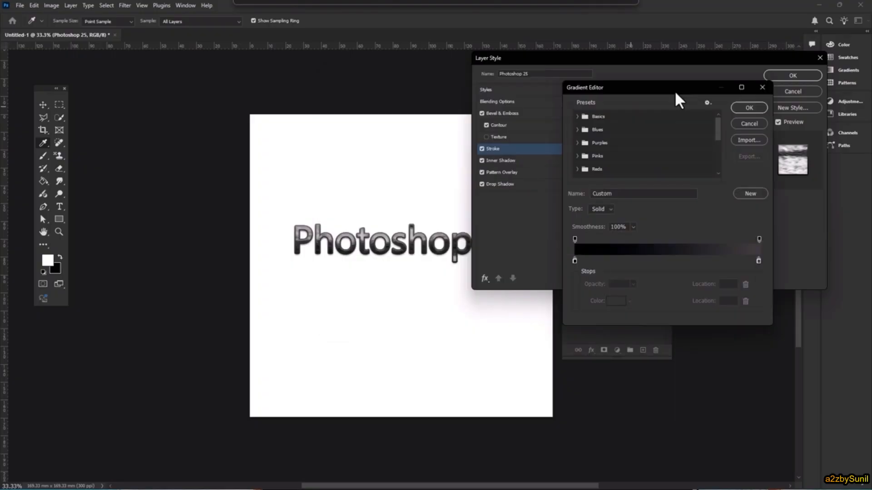
left_click(576, 130)
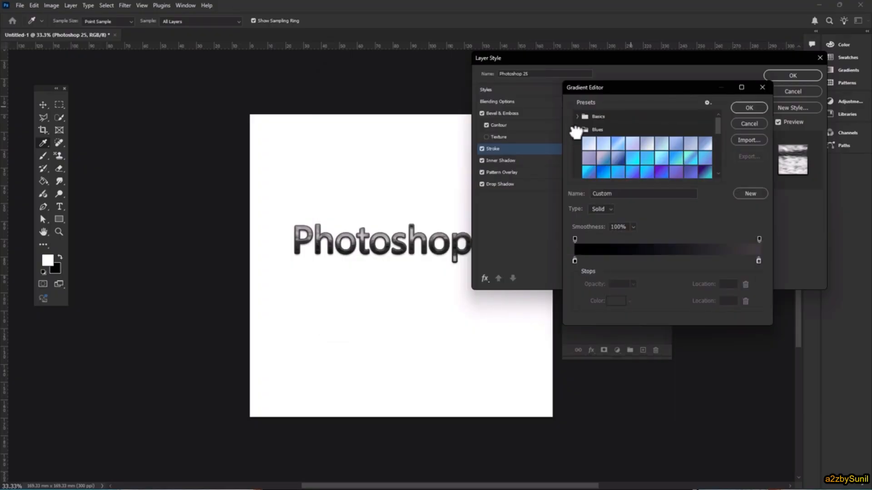
left_click(645, 167)
left_click(748, 124)
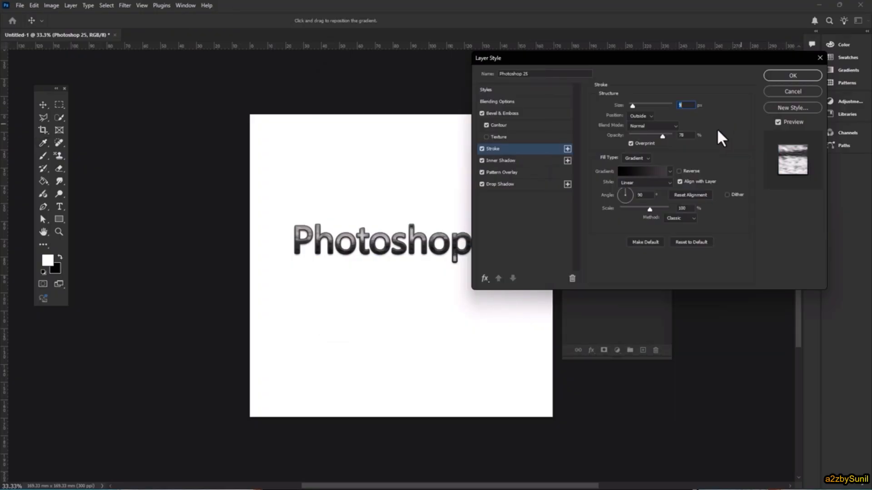
Set the Drop Shadow distance to 1 px and adjust its spread
left_click(517, 172)
left_click(500, 186)
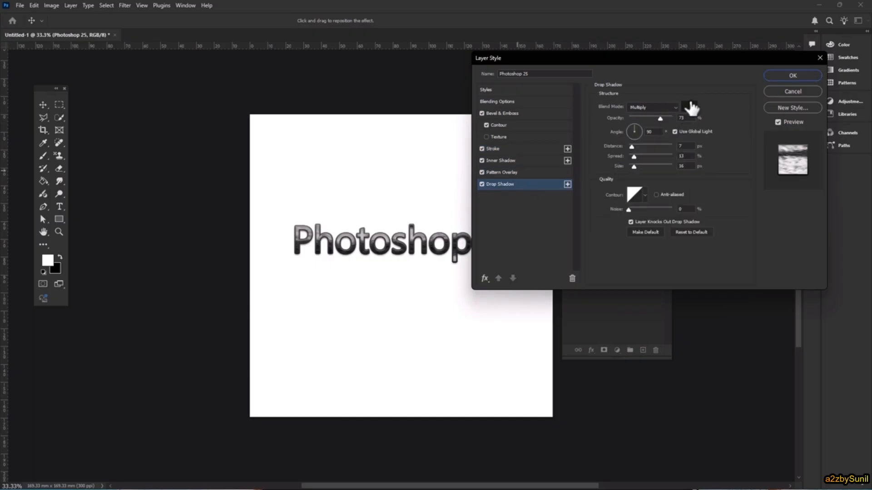
left_click_drag(661, 119, 681, 140)
mouse_move(382, 249)
left_mouse_down()
mouse_move(390, 243)
mouse_move(382, 246)
left_mouse_up()
key("ctrl+z")
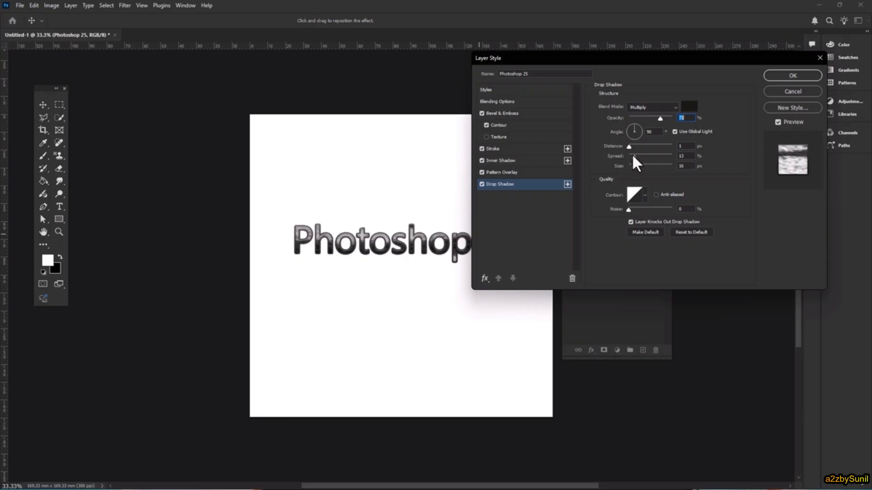
left_click_drag(642, 159, 632, 159)
Try the Down direction for the Bevel & Emboss effect and switch it back to Up
left_click(512, 162)
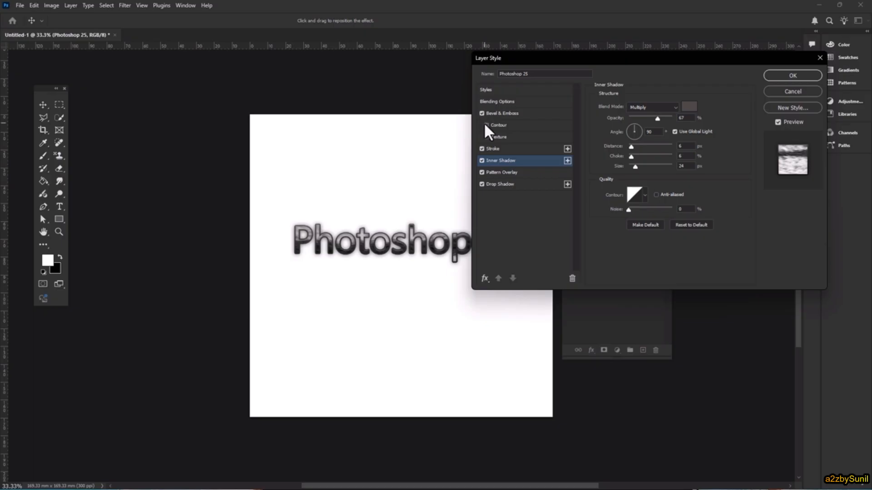
left_click(503, 114)
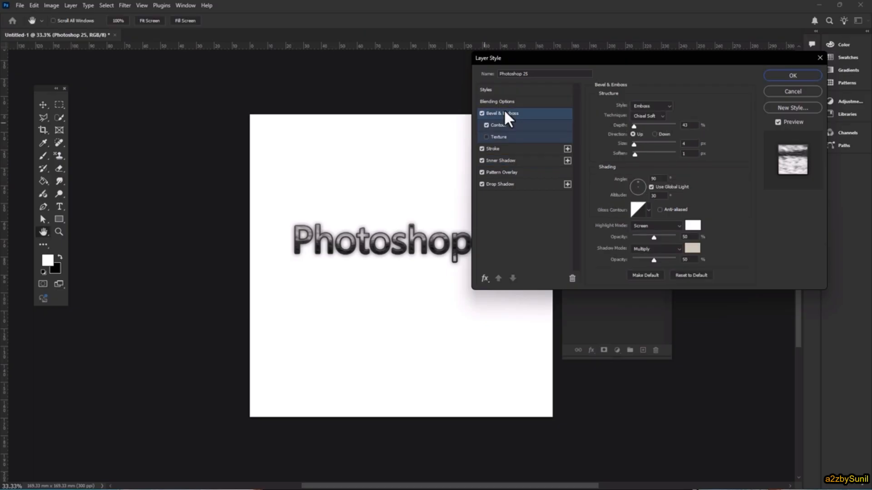
left_click(652, 105)
left_click(700, 100)
left_click(654, 133)
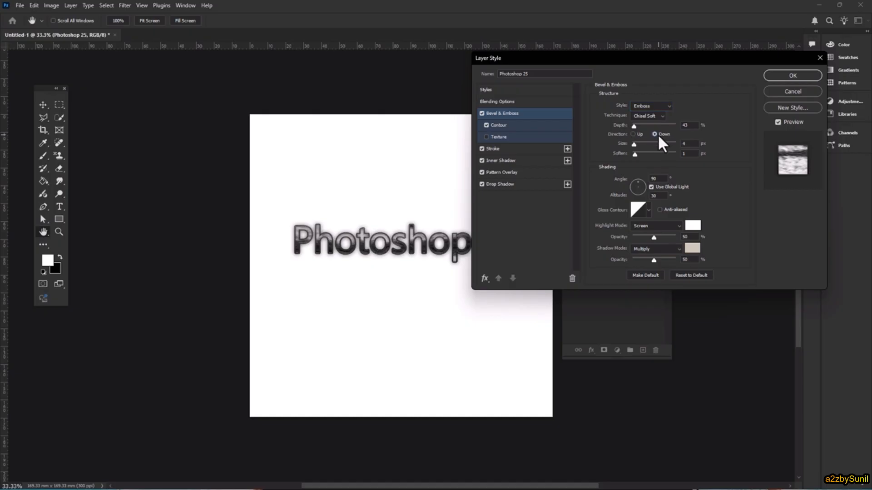
left_click(638, 133)
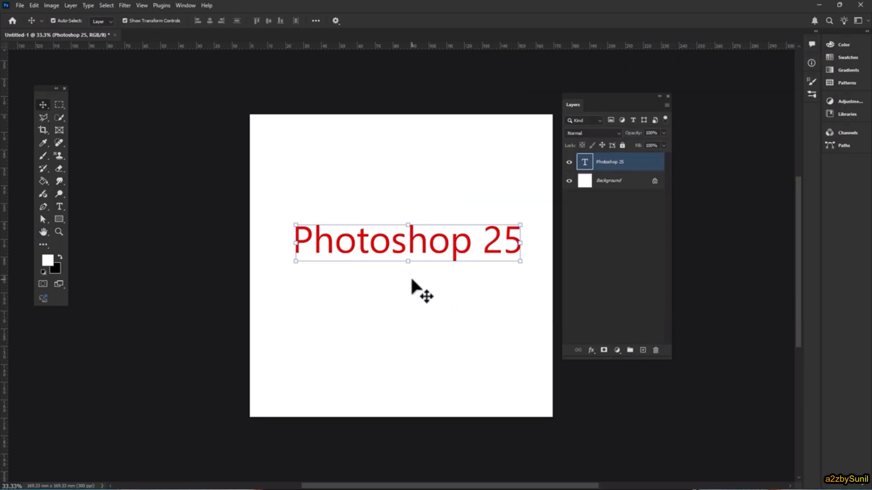
Create a new document with the default settings and fill its background with orange using the Paint Bucket tool
key("ctrl+n")
key("Return")
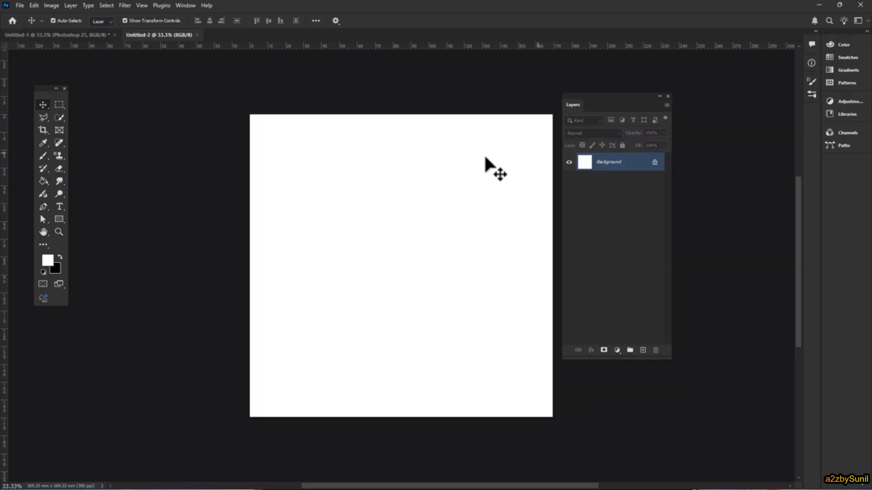
right_click(43, 181)
left_click(69, 187)
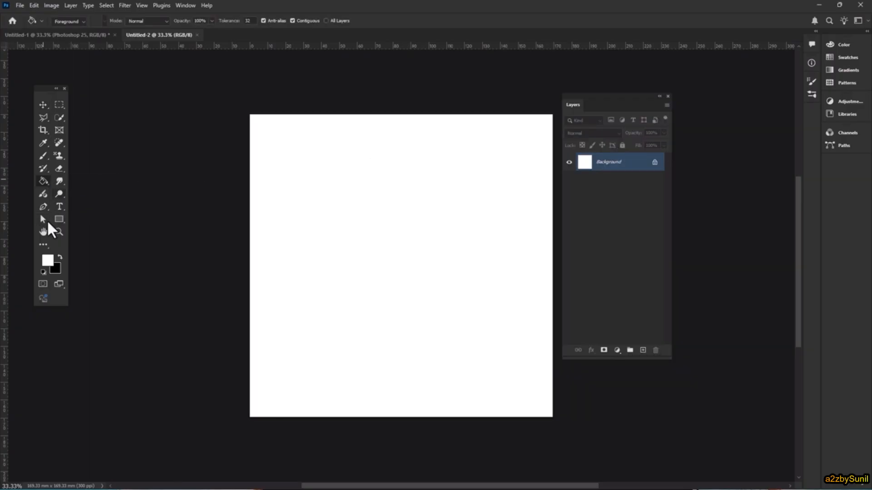
left_click(47, 260)
left_click_drag(596, 226, 596, 244)
left_click_drag(551, 169, 563, 156)
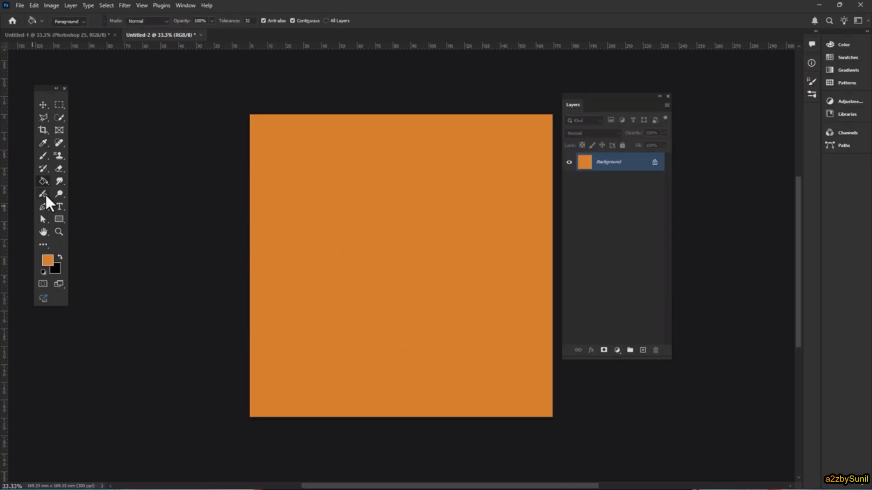
Add the text STYLE in gray #767676 near the middle of the orange canvas
left_click(57, 206)
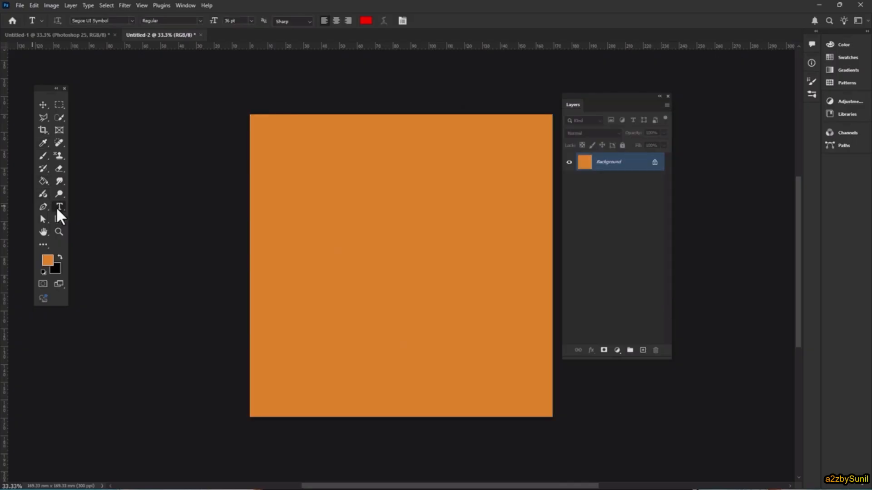
left_click(355, 235)
left_click(366, 20)
left_click_drag(481, 214, 464, 198)
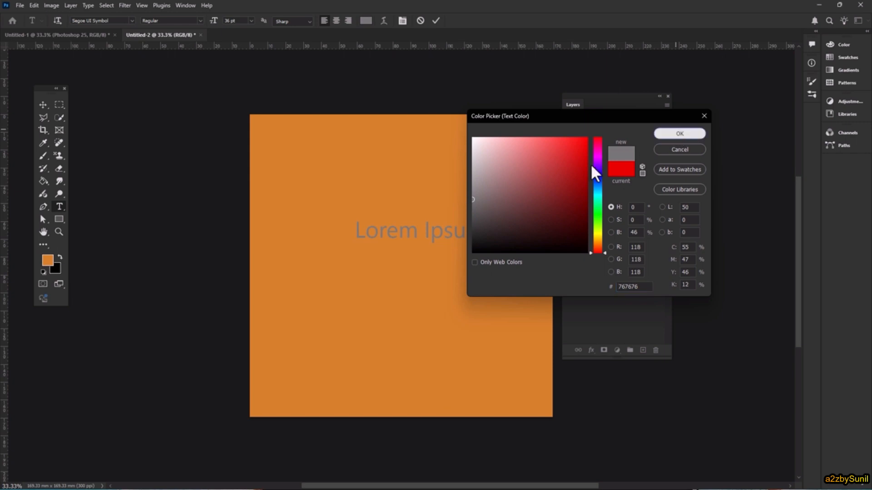
left_click(680, 134)
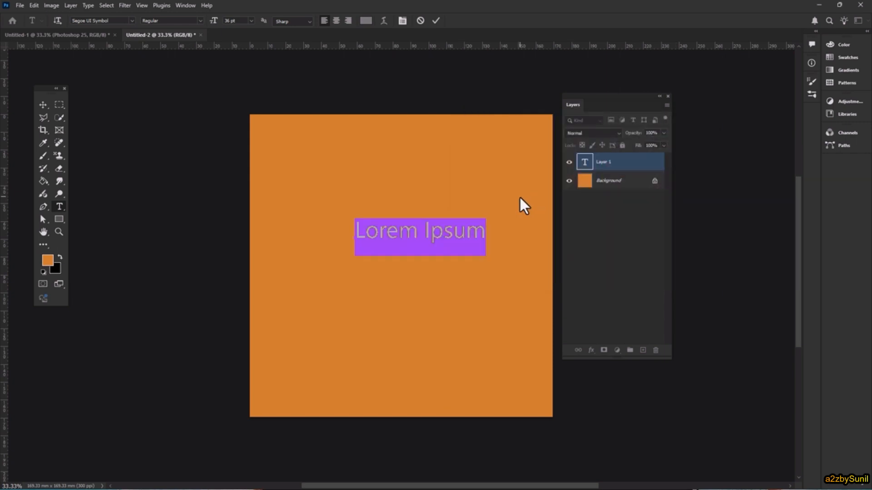
type("STYLE")
Format the STYLE text in Arial Black at 86 pt and move it to the middle of the canvas
key("ctrl+a")
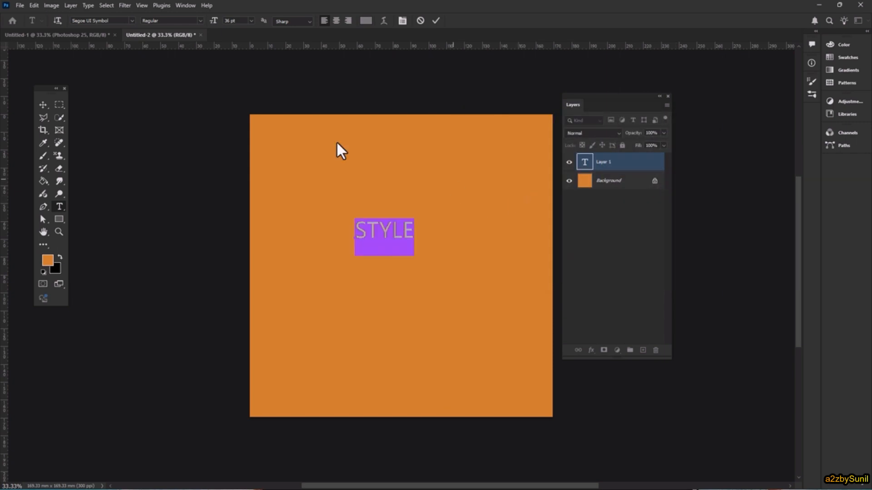
left_click(131, 21)
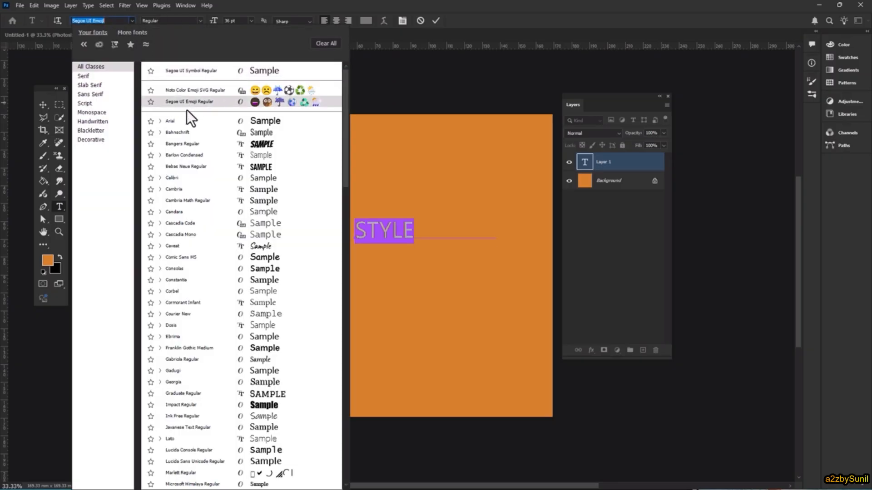
left_click(160, 121)
left_click(194, 187)
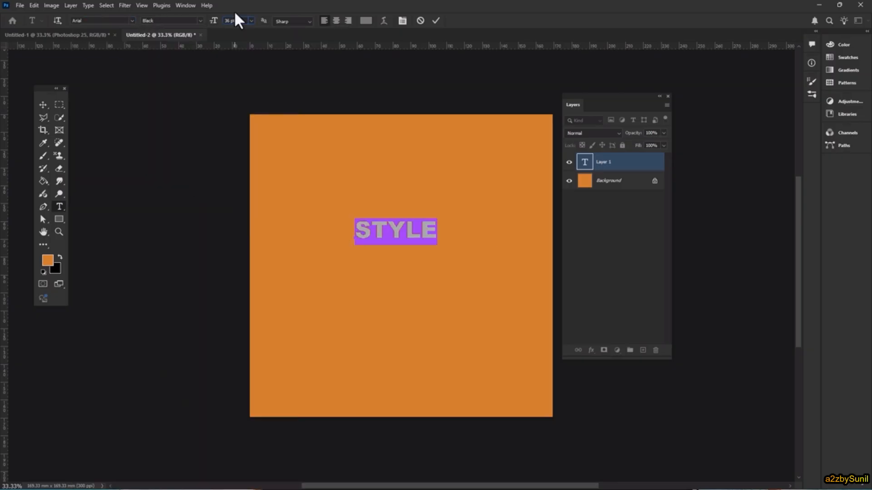
key("shift+Up")
key("shift+Up")
key("shift+Up")
key("shift+Up")
key("shift+Up")
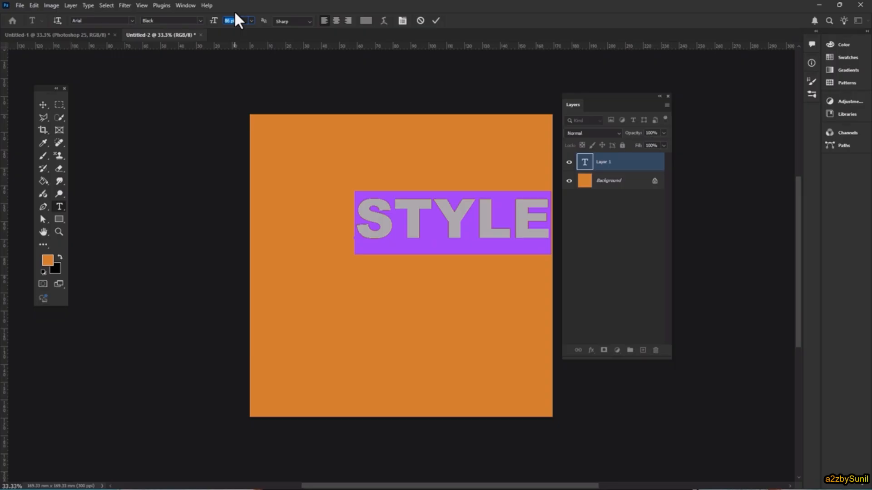
key("ctrl+Return")
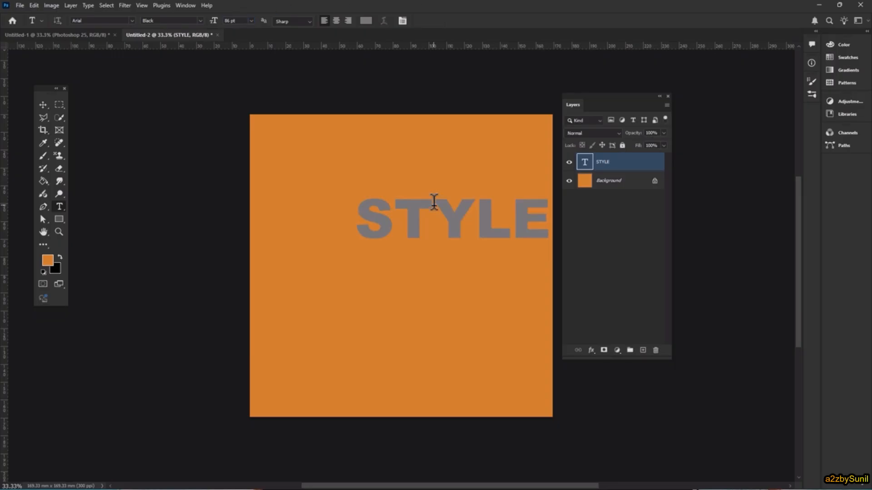
key("v")
left_click_drag(456, 211, 405, 250)
Add an Inner Bevel to the STYLE layer with Down direction, 220% depth, 7 px size, 1 px soften and 48% highlight opacity
right_click(626, 162)
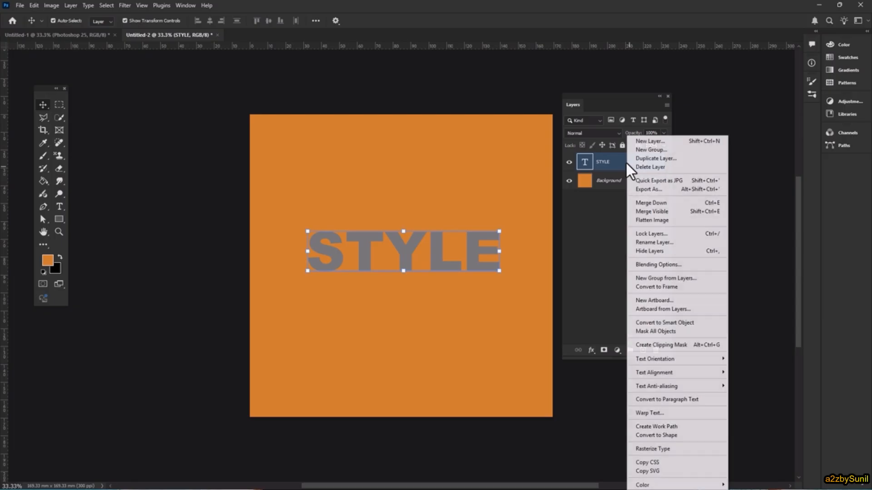
left_click(666, 260)
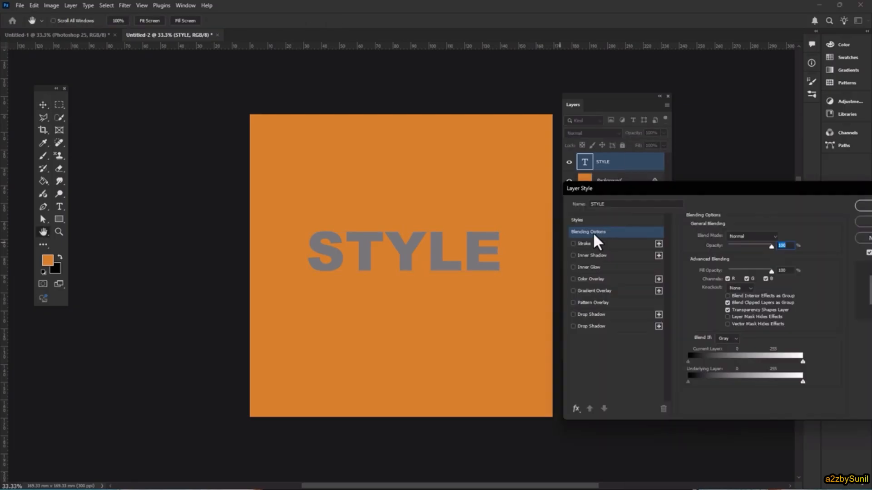
left_click(575, 409)
left_click(606, 320)
left_click(753, 264)
left_click_drag(729, 255, 726, 275)
left_click(726, 282)
mouse_move(744, 367)
left_mouse_down()
mouse_move(759, 366)
mouse_move(733, 359)
mouse_move(742, 358)
left_mouse_up()
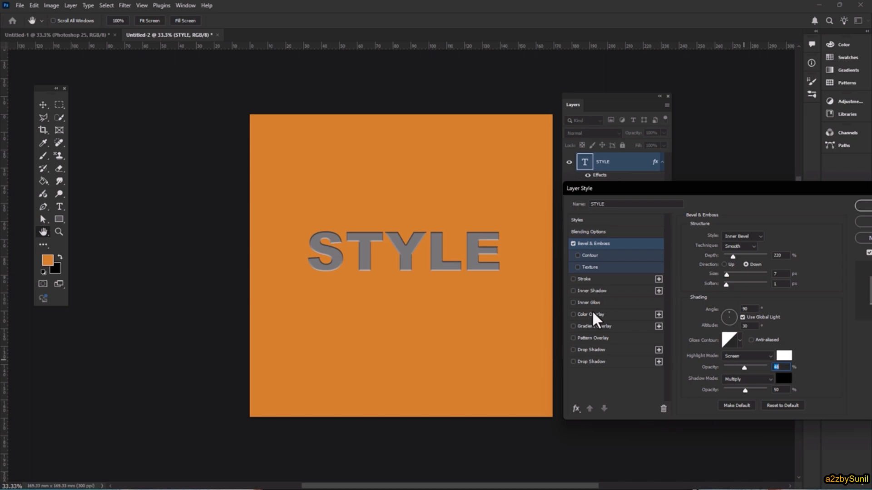
Enable Inner Shadow on the STYLE layer, add a light bluish-gray Color Overlay and apply the layer effects
left_click(589, 291)
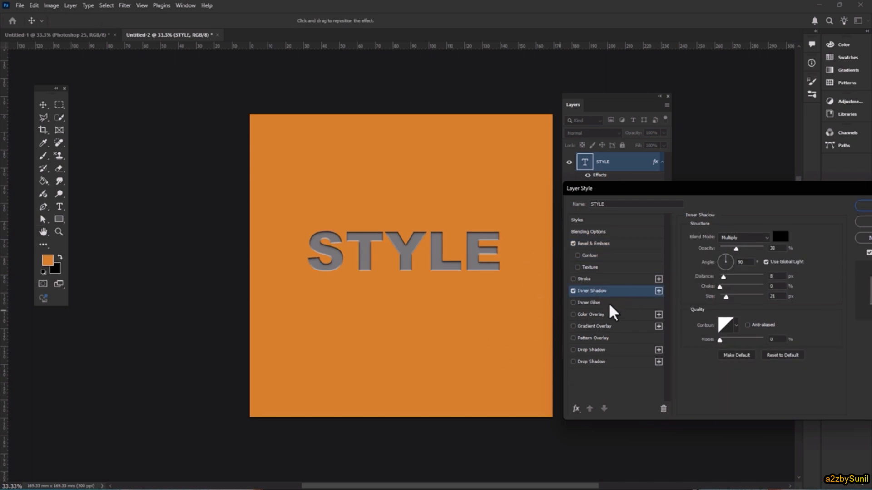
left_click(605, 313)
left_click(780, 237)
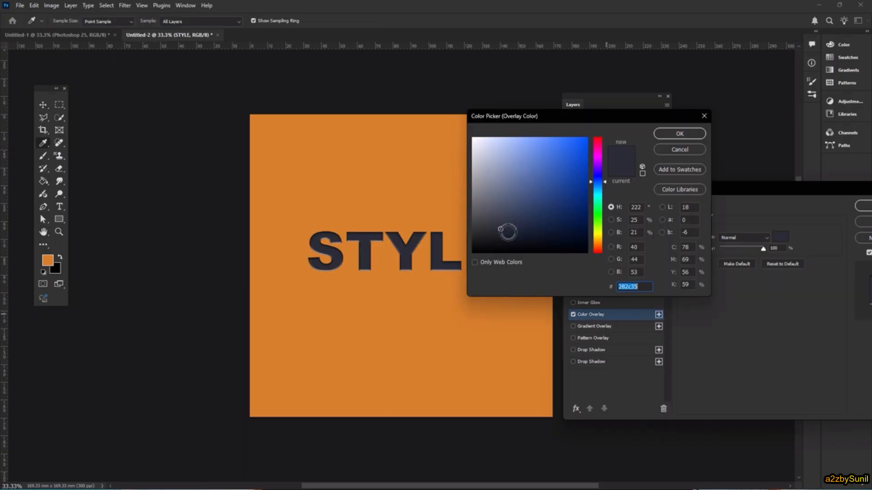
left_click_drag(506, 233, 477, 145)
left_click(685, 133)
left_click_drag(804, 188, 724, 150)
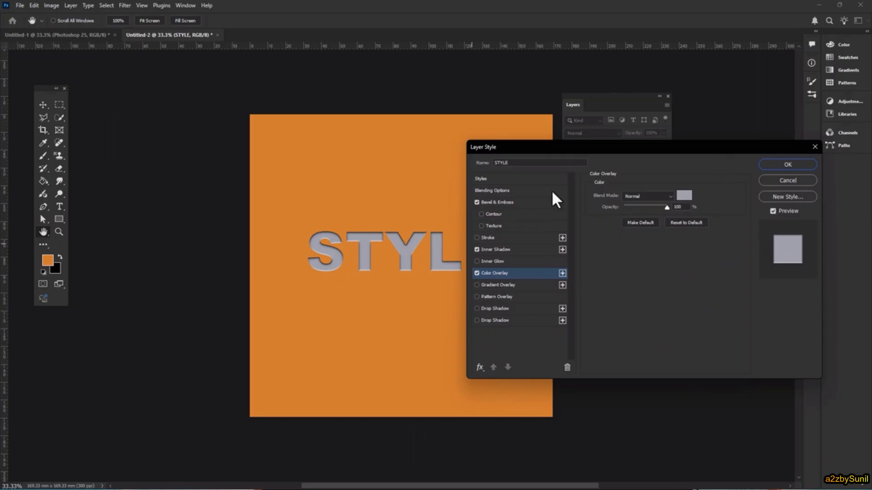
left_click_drag(610, 158, 576, 164)
left_click(765, 179)
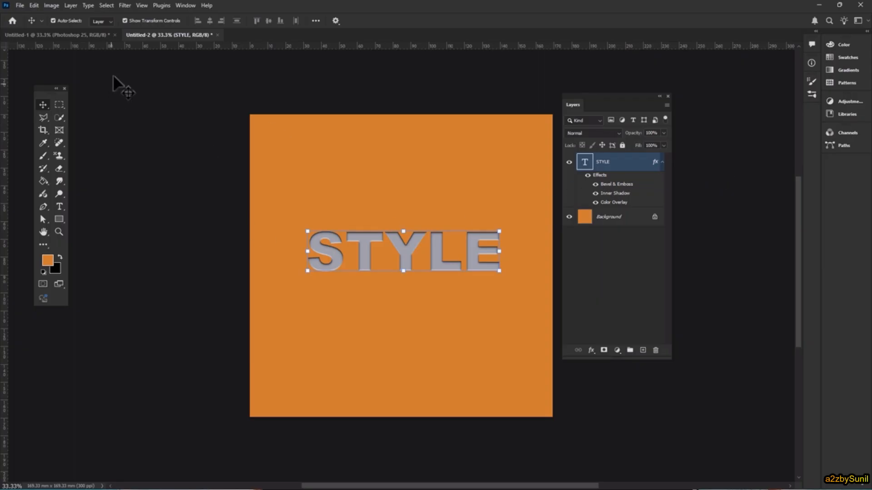
Apply the leopard-spot style from the Fur presets to the Photoshop 25 text layer in the Untitled-1 document
left_click(73, 36)
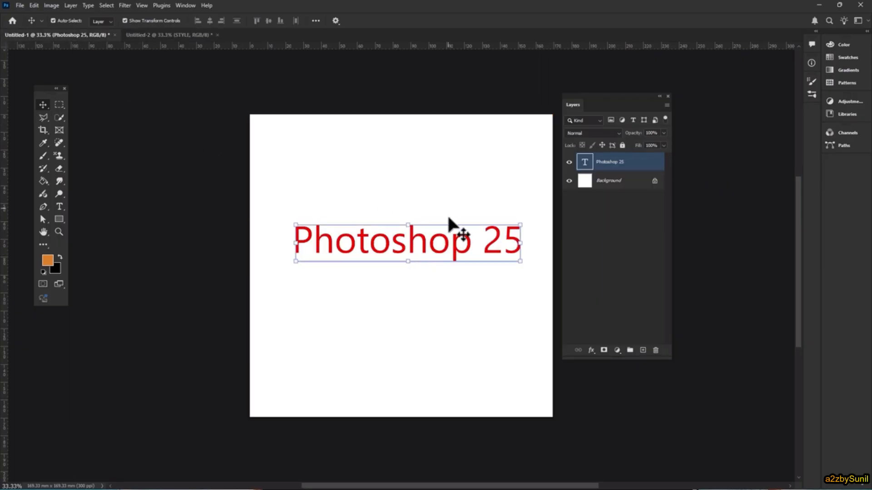
right_click(607, 163)
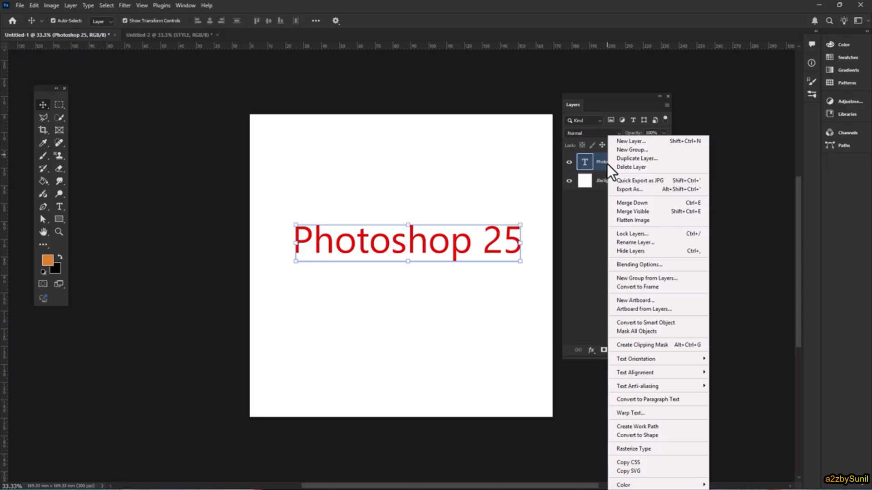
left_click(684, 266)
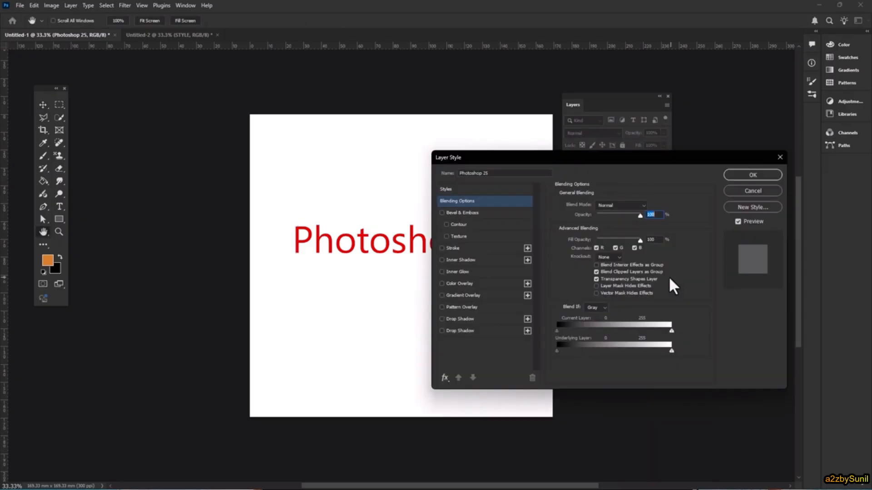
left_click(455, 189)
left_click(681, 206)
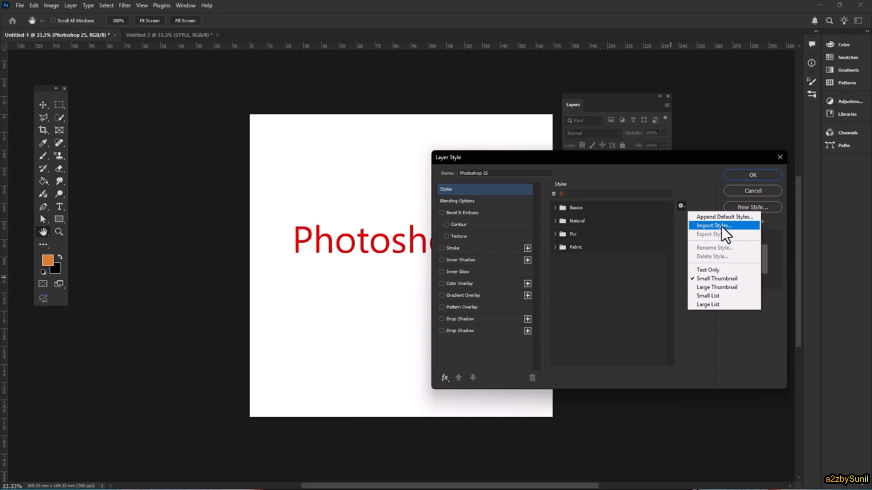
left_click(560, 251)
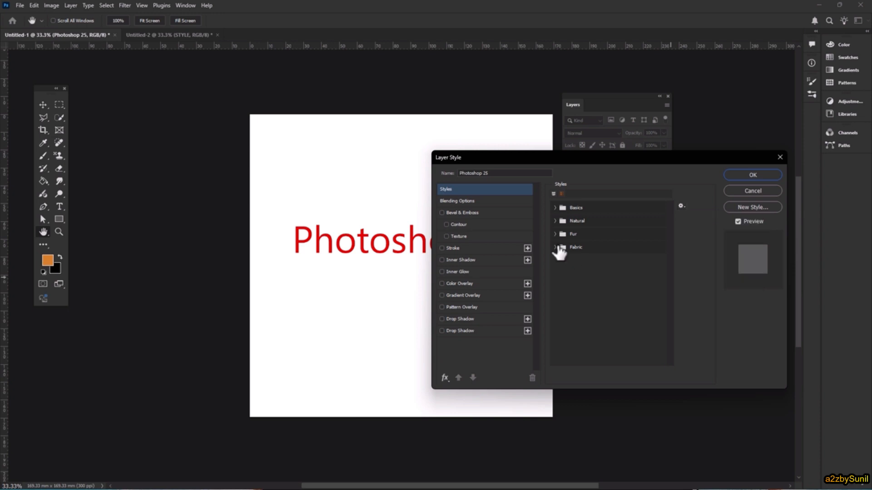
left_click(552, 248)
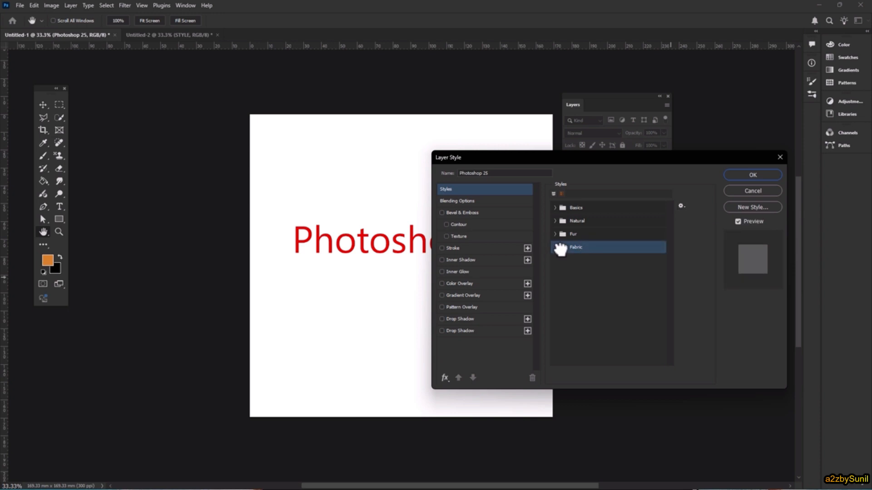
left_click(559, 234)
left_click(610, 247)
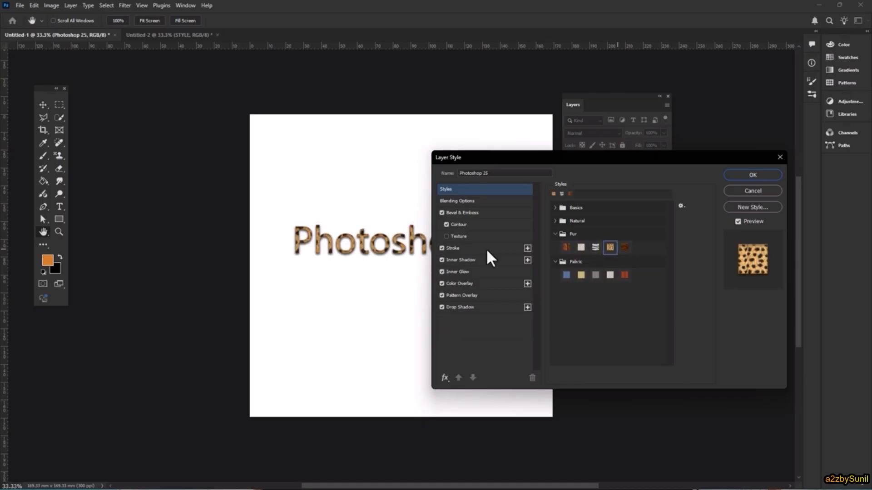
key("Return")
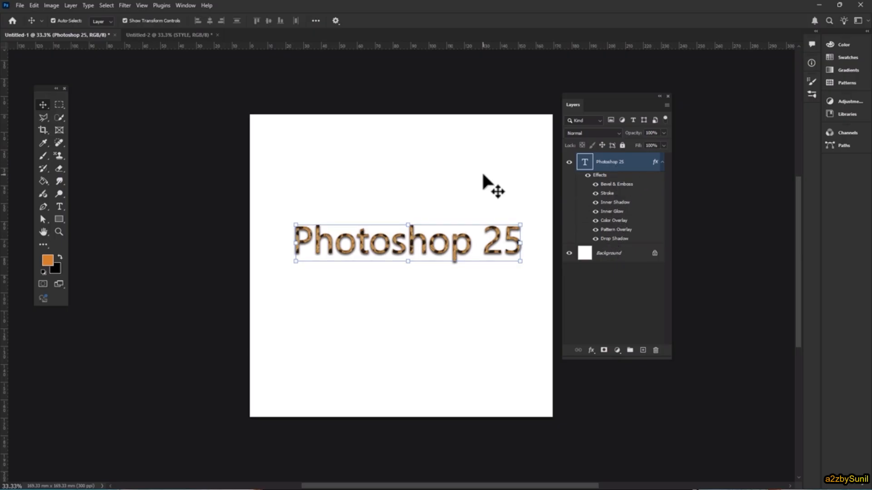
Try flattening all layer effects with the built-in script, and undo it
left_click(20, 5)
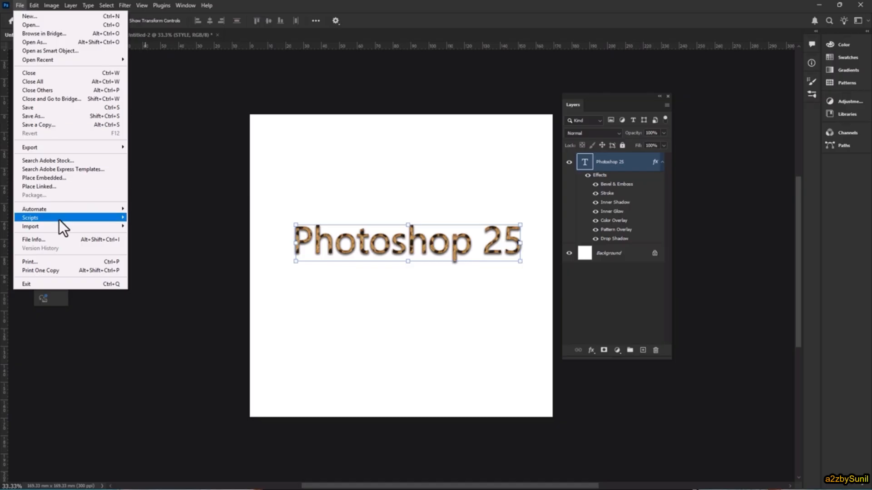
mouse_move(69, 219)
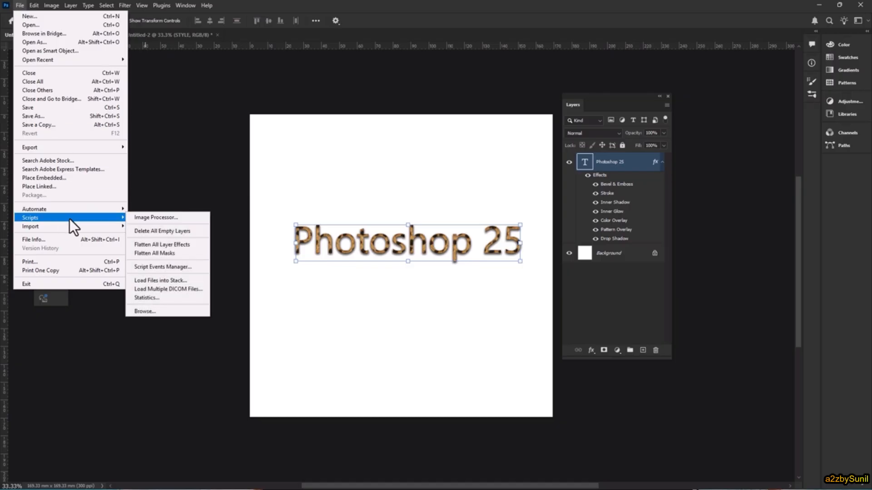
left_click(173, 244)
key("ctrl+z")
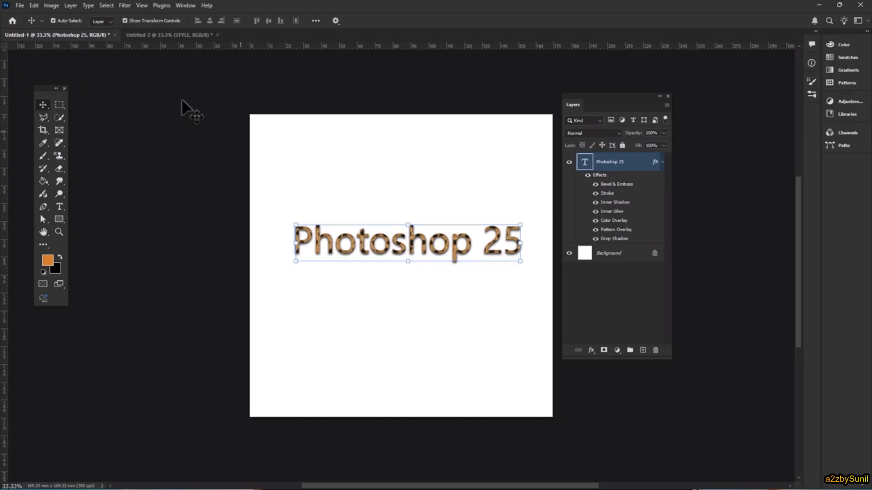
Try separating the Photoshop 25 text's layer style into individual layers, and undo it
left_click(70, 5)
mouse_move(113, 96)
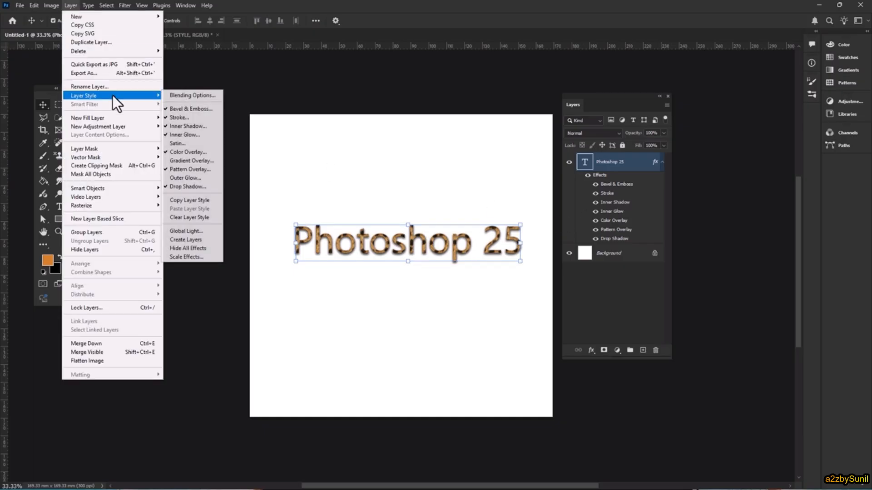
left_click(192, 239)
left_click(396, 239)
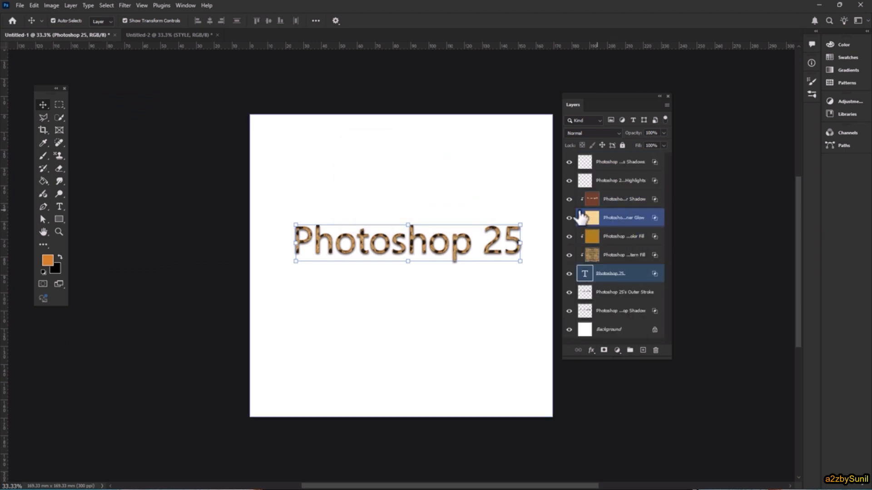
key("ctrl+z")
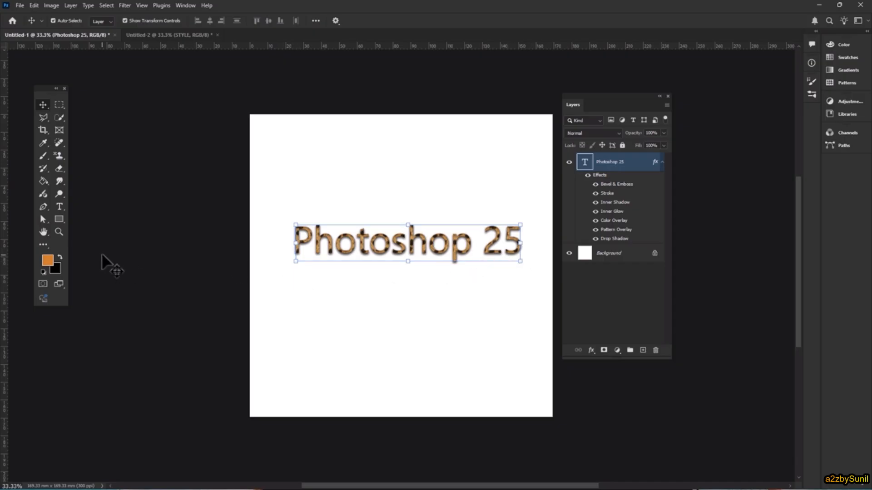
Draw an orange triangle about 48 mm wide and 37 mm high on the canvas, below the start of the text
left_click(59, 219)
left_click(103, 238)
left_click_drag(285, 308, 370, 373)
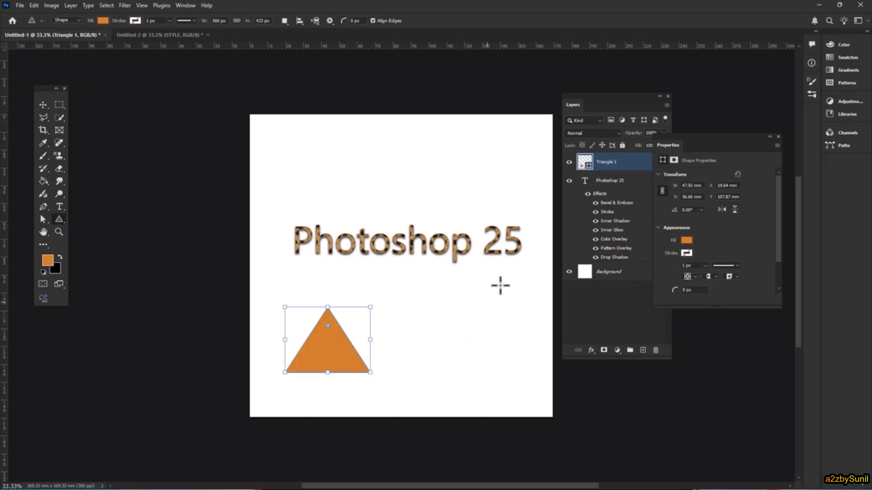
Copy the layer style from the Photoshop 25 text layer and paste it onto the Triangle 1 layer
right_click(608, 182)
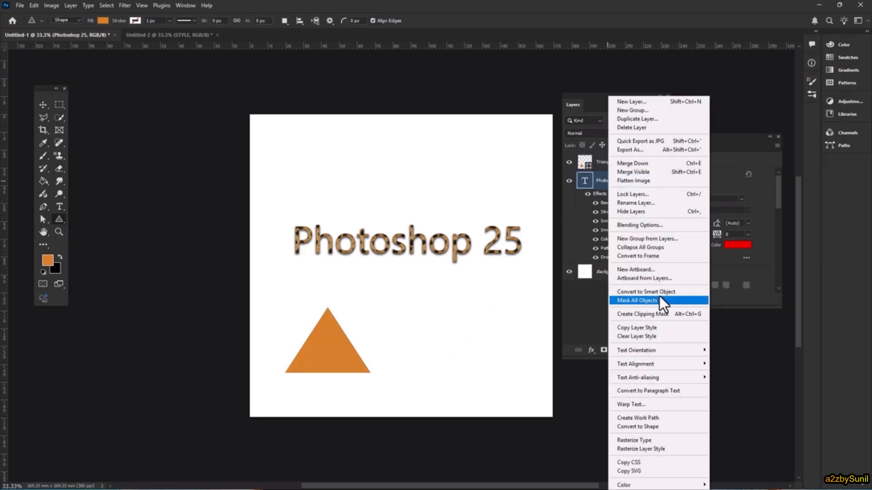
left_click(652, 328)
left_click(613, 163)
right_click(617, 162)
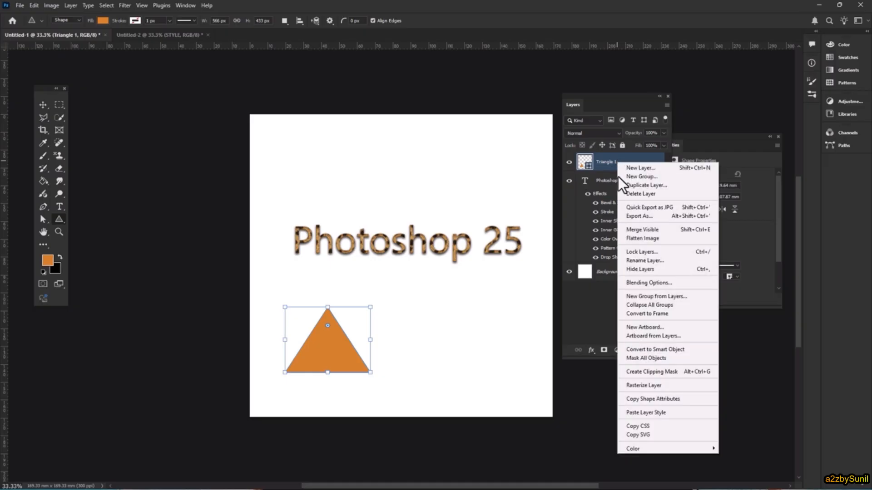
left_click(667, 413)
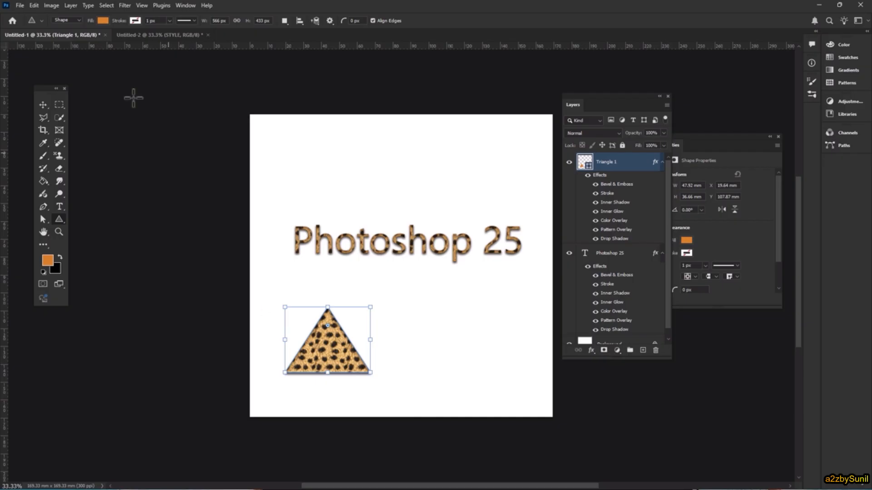
Try scaling the triangle's layer effects, and cancel the change
left_click(71, 6)
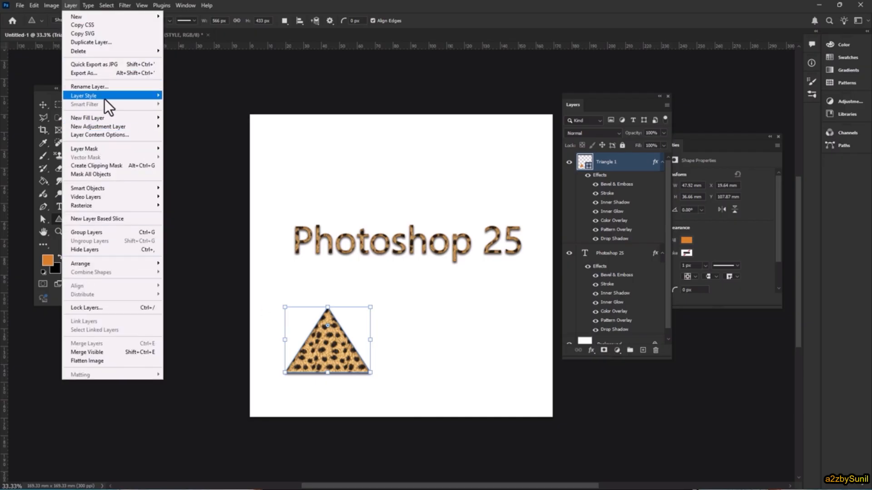
mouse_move(105, 97)
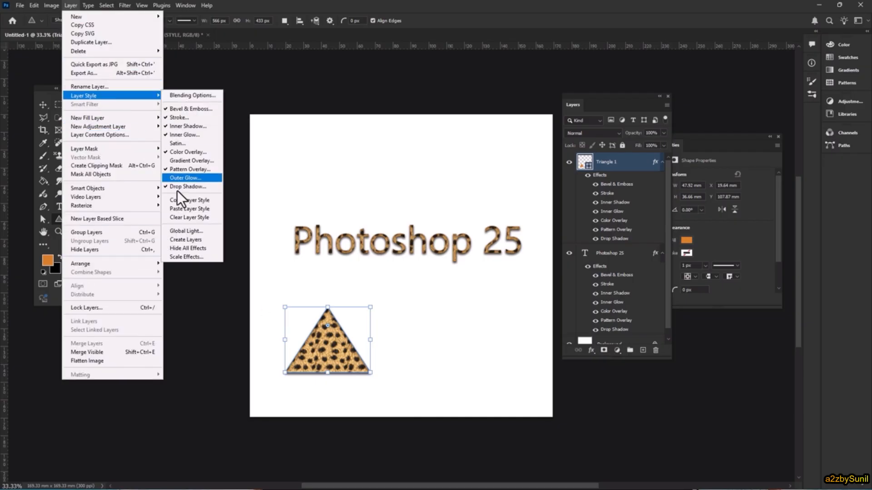
left_click(193, 256)
left_click(424, 150)
left_click_drag(422, 161, 460, 163)
left_click(463, 167)
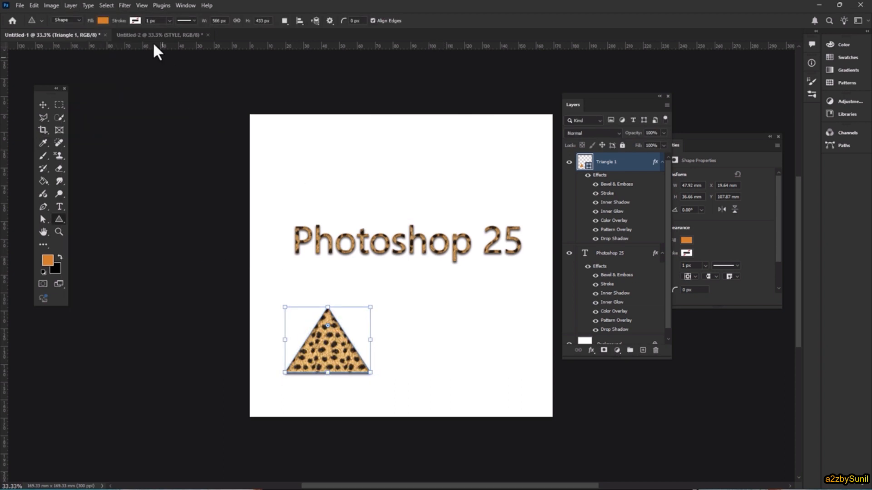
Try a global light angle of -37° for the layer effects
left_click(70, 5)
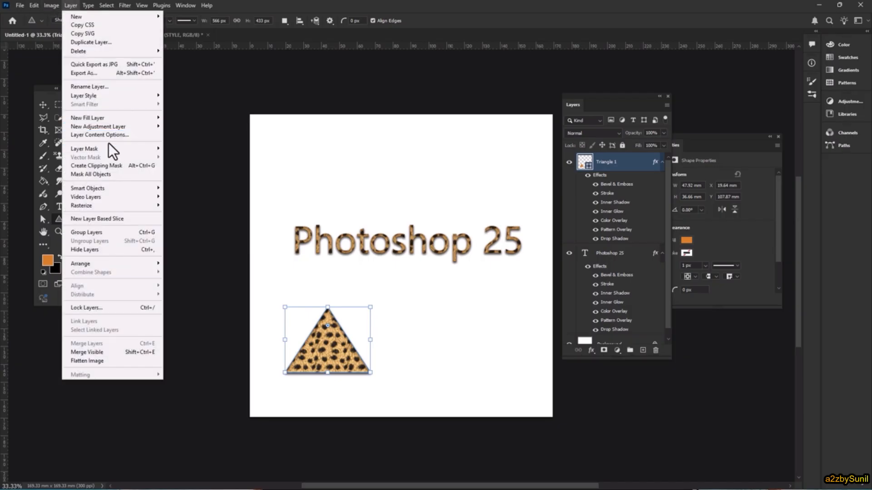
mouse_move(121, 97)
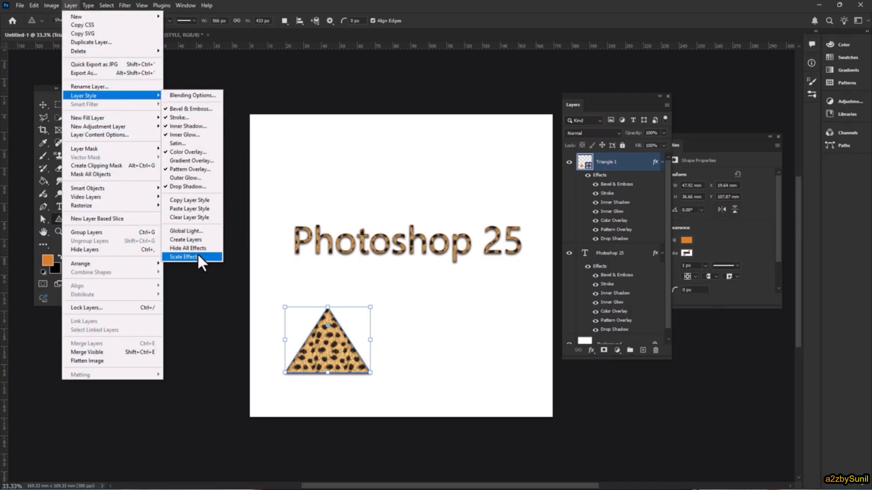
left_click(202, 230)
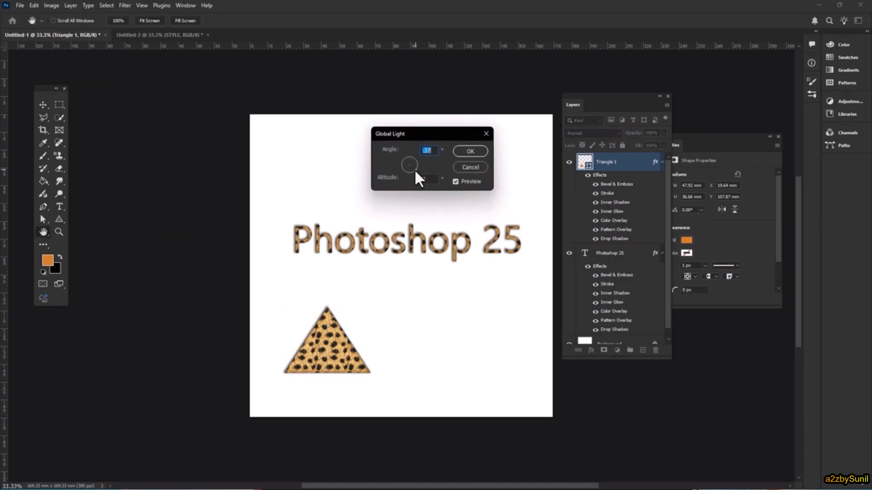
key("Return")
Clear the layer style from the triangle, and undo the clearing
left_click(75, 7)
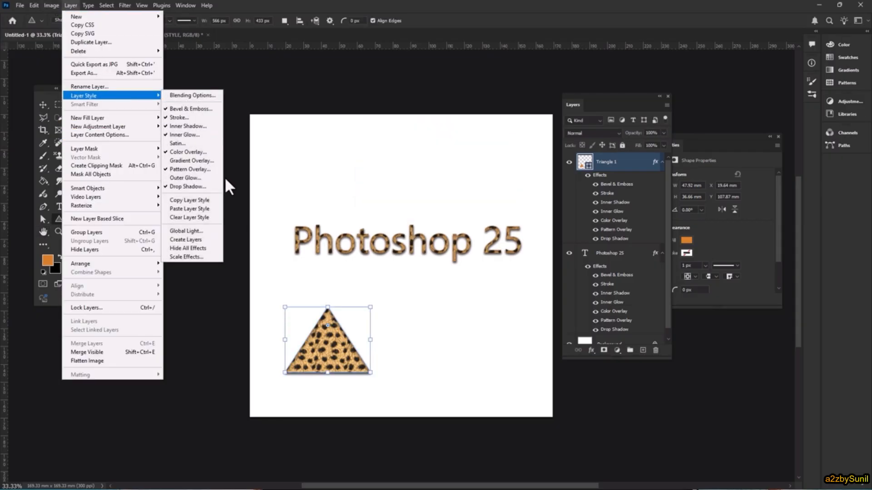
left_click(192, 216)
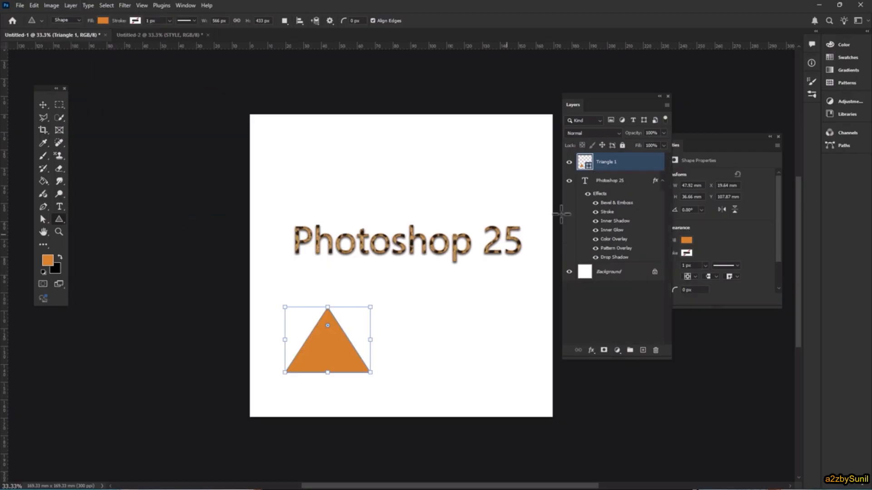
key("ctrl+z")
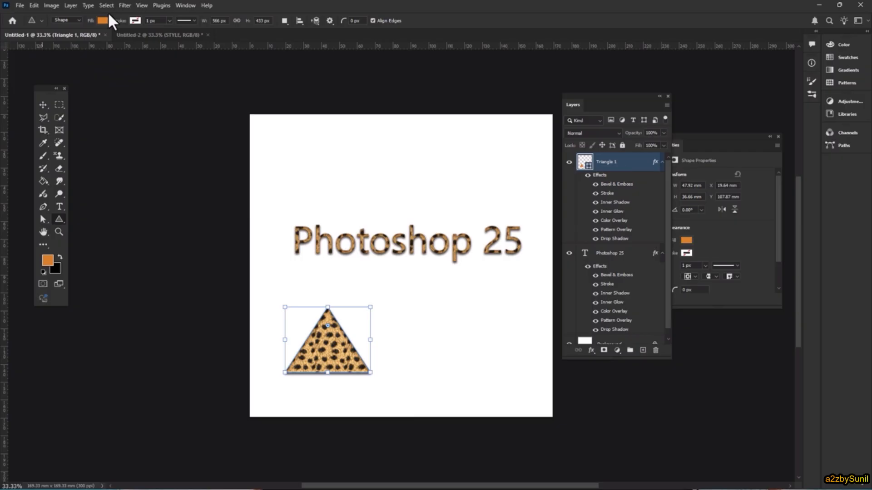
Try the Flatten All Layer Effects script on the text and triangle, undo it, and delete the Triangle 1 layer
left_click(19, 5)
mouse_move(70, 219)
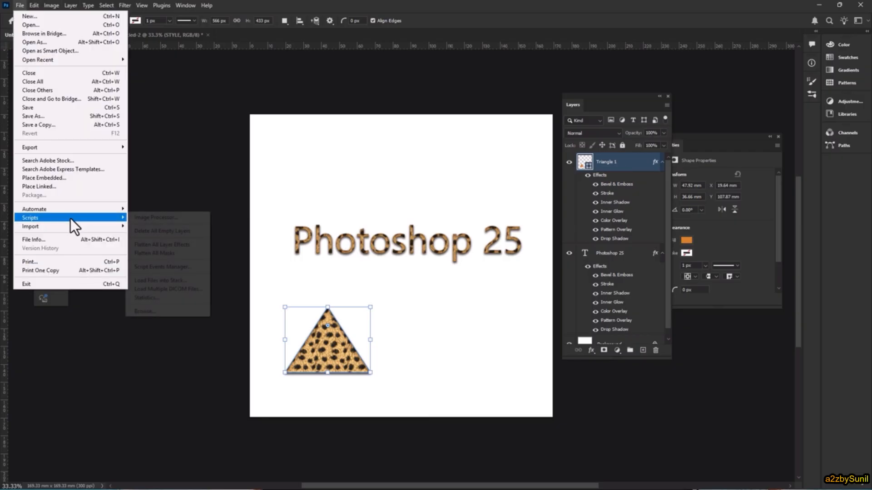
left_click(186, 244)
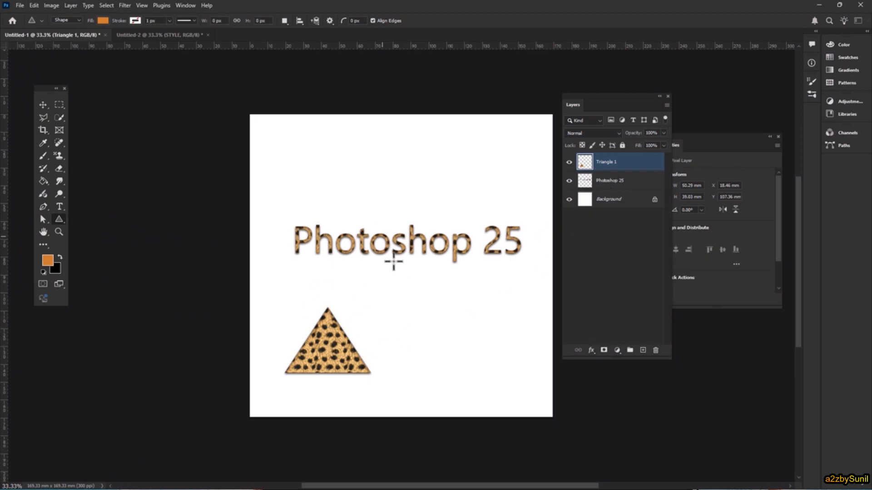
key("ctrl+z")
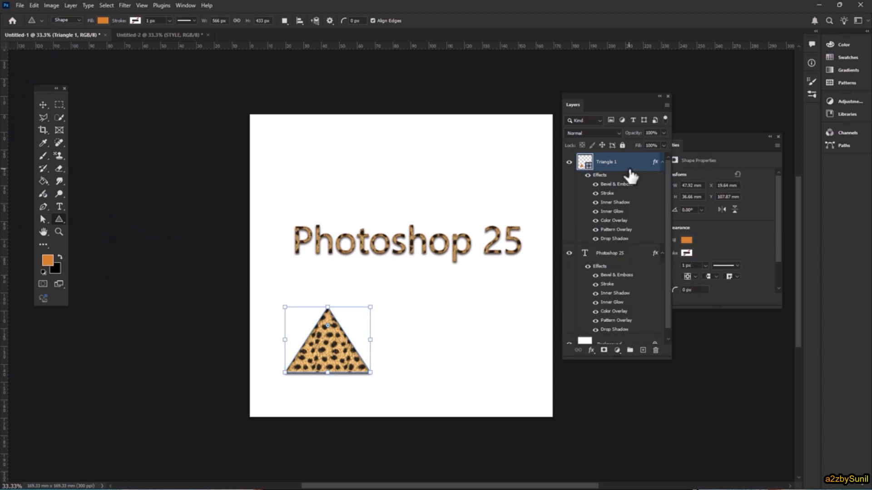
key("Delete")
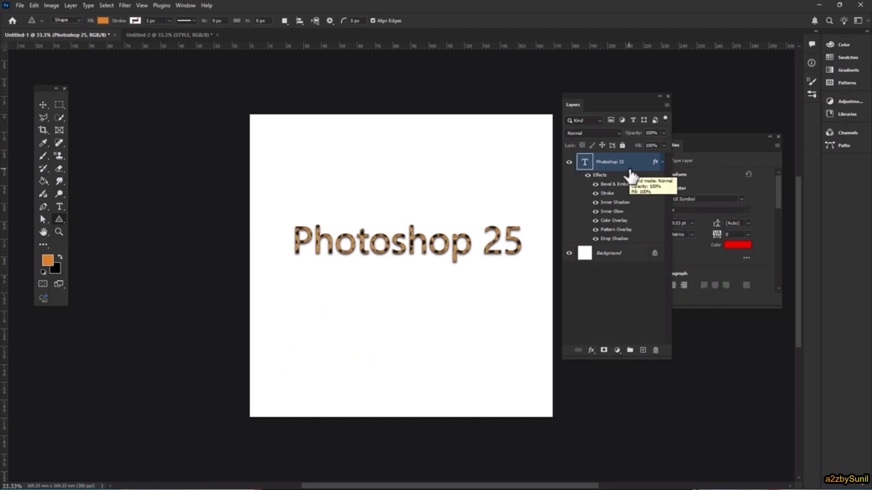
Open the Blending Options of the Photoshop 25 text layer
double_click(622, 163)
left_click(625, 290)
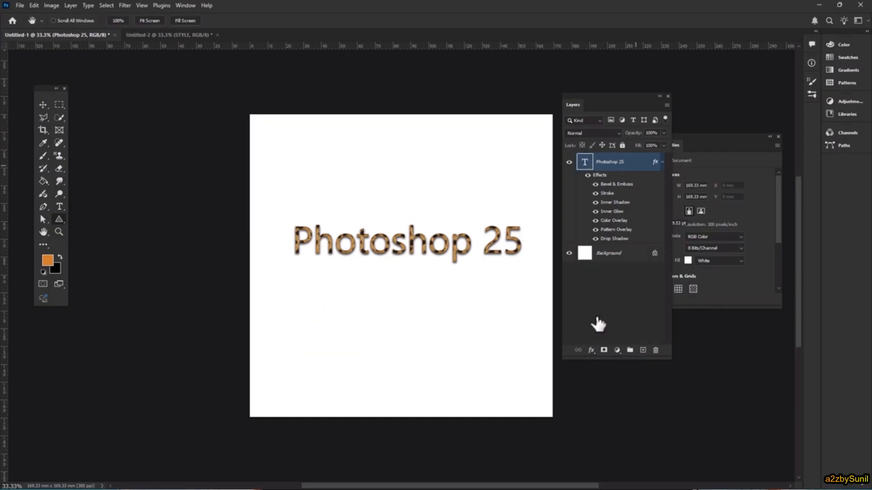
double_click(595, 316)
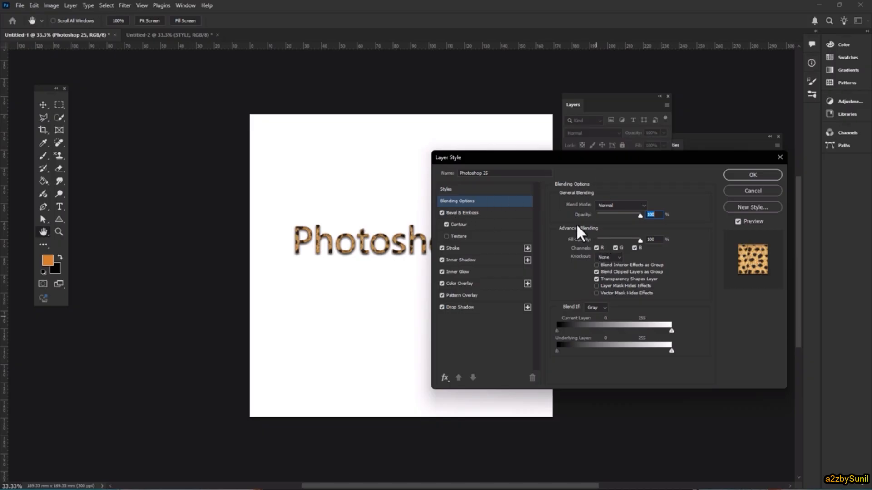
Try excluding the R, G and B channels from blending one at a time, re-enabling each one
left_click(595, 245)
left_click(595, 244)
left_click(615, 247)
left_click(615, 247)
left_click(635, 247)
left_click(634, 248)
Base Blend If on the Blue channel and try the Current Layer highlight limit at 200, returning it to 255
left_click(595, 308)
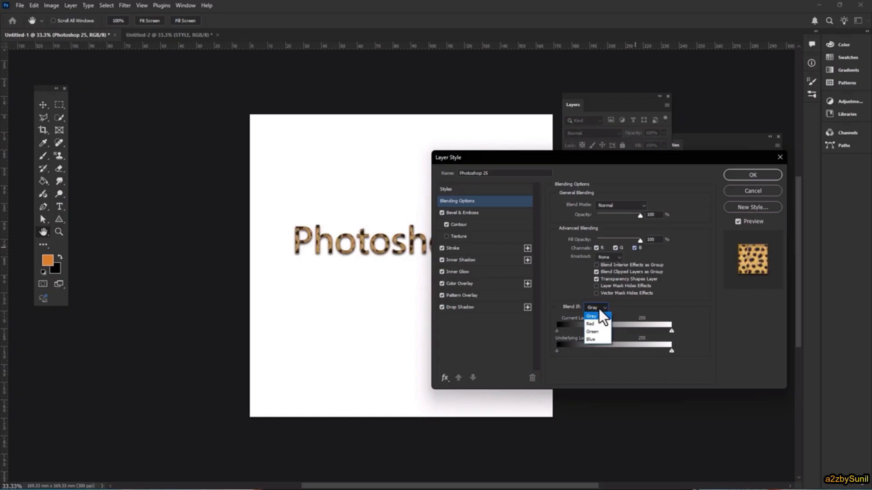
left_click(598, 339)
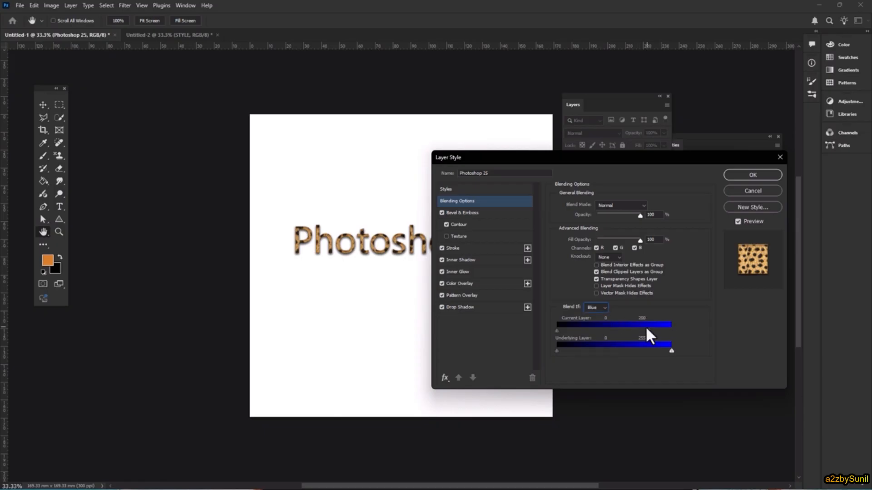
left_click_drag(629, 323, 672, 324)
Examine the Drop Shadow effect's global light and contour options for the Photoshop 25 text, and cancel the layer style changes
left_click(444, 378)
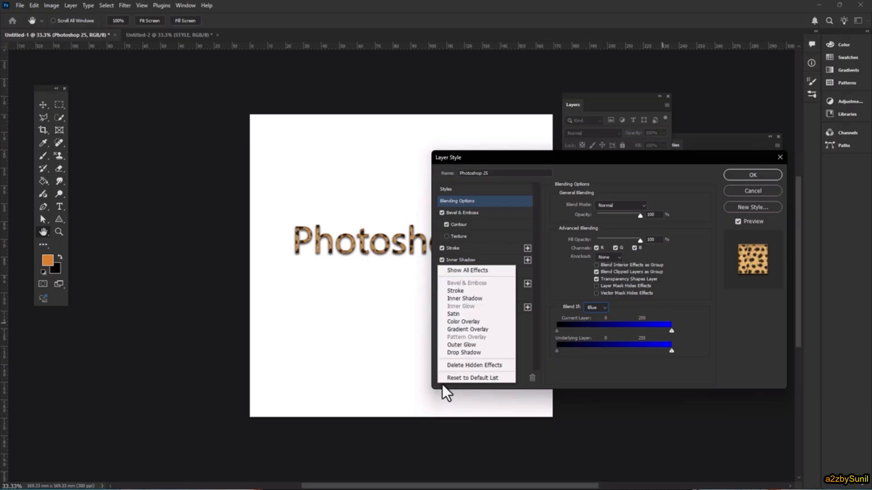
left_click(468, 352)
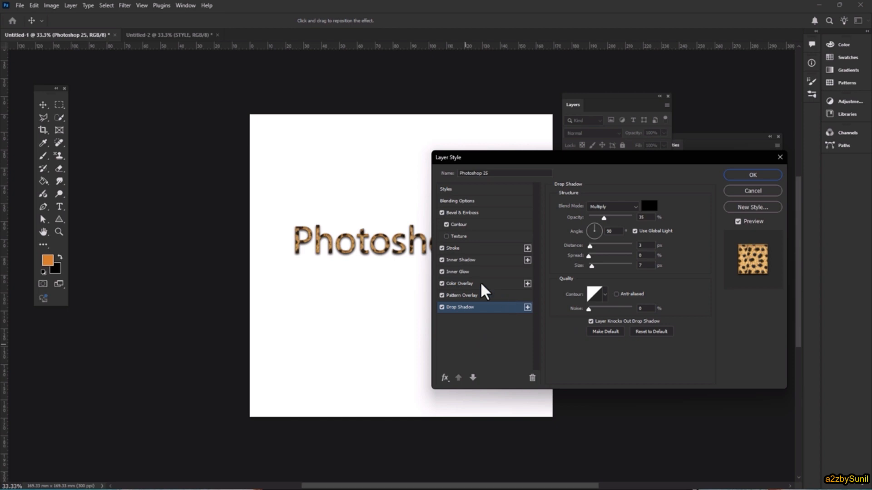
left_click(651, 231)
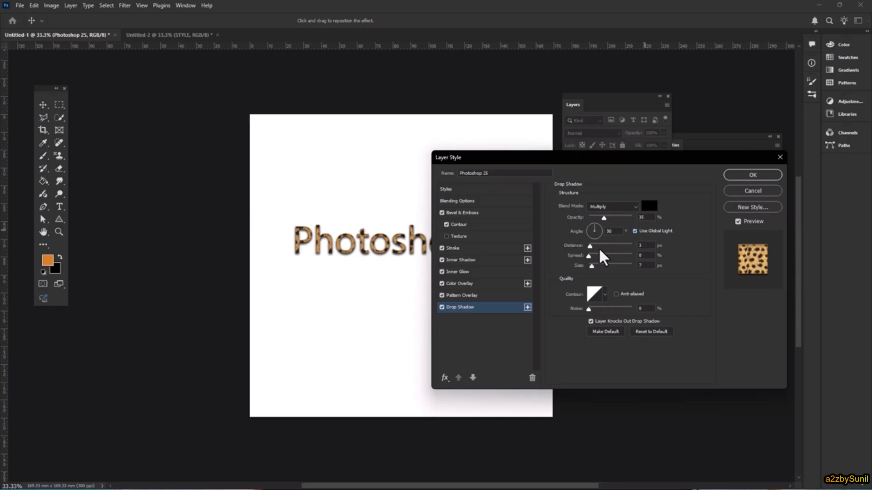
left_click(606, 296)
left_click(564, 330)
left_click(738, 198)
left_click(750, 191)
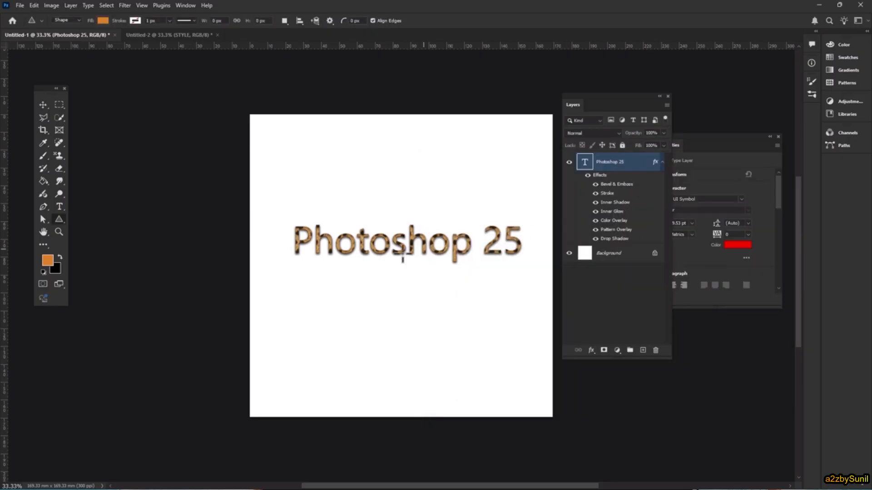
Delete the Photoshop 25 layer and place new Lorem Ipsum point text near the middle of the canvas
key("Delete")
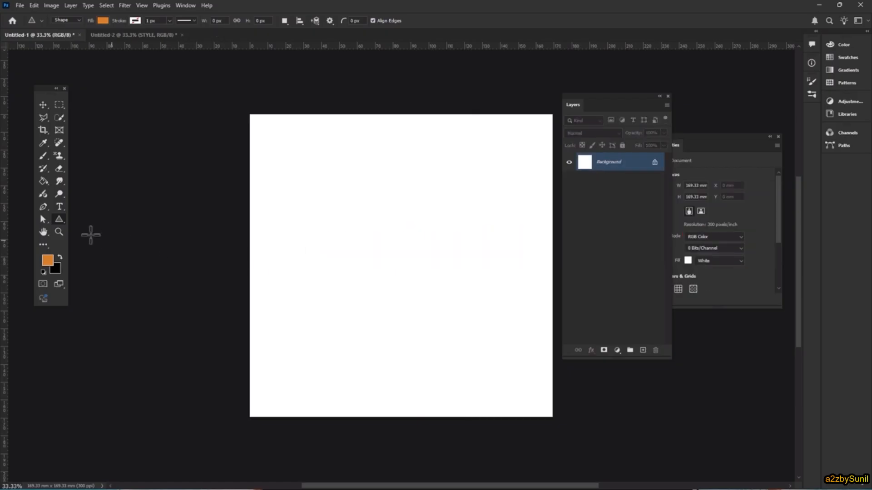
key("t")
left_click(356, 261)
left_click(628, 167)
Try adding a Drop Shadow effect to the Lorem Ipsum text through its Blending Options
right_click(628, 163)
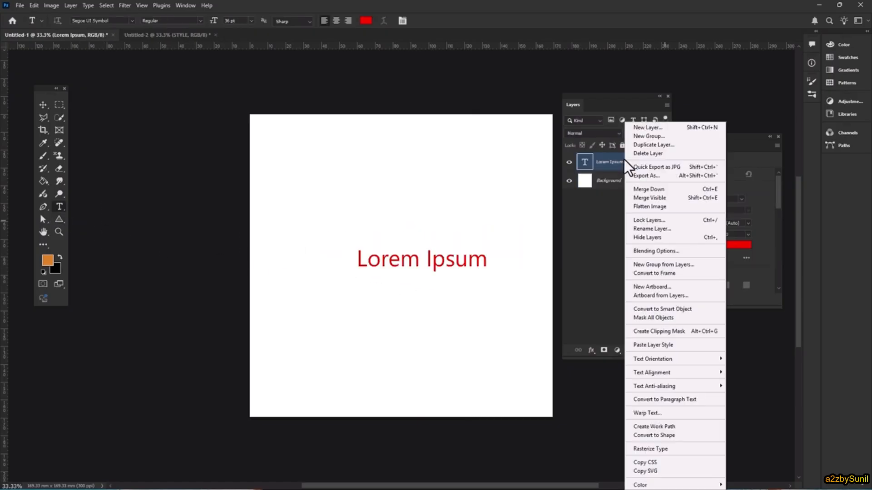
left_click(669, 249)
left_click(468, 307)
left_click_drag(548, 157, 653, 149)
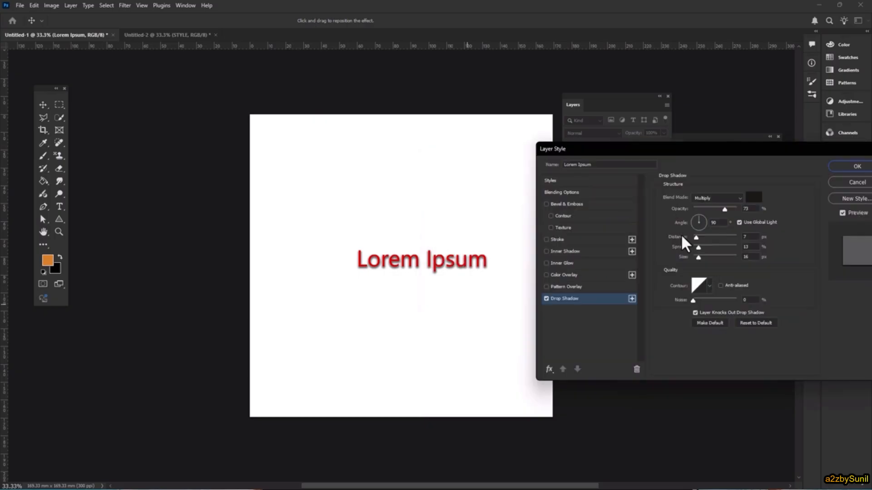
Try several contour presets on the Lorem Ipsum drop shadow, and cancel the layer style changes
left_click(710, 287)
left_click(668, 309)
left_click(683, 309)
left_click(683, 319)
left_click(667, 319)
left_click(653, 320)
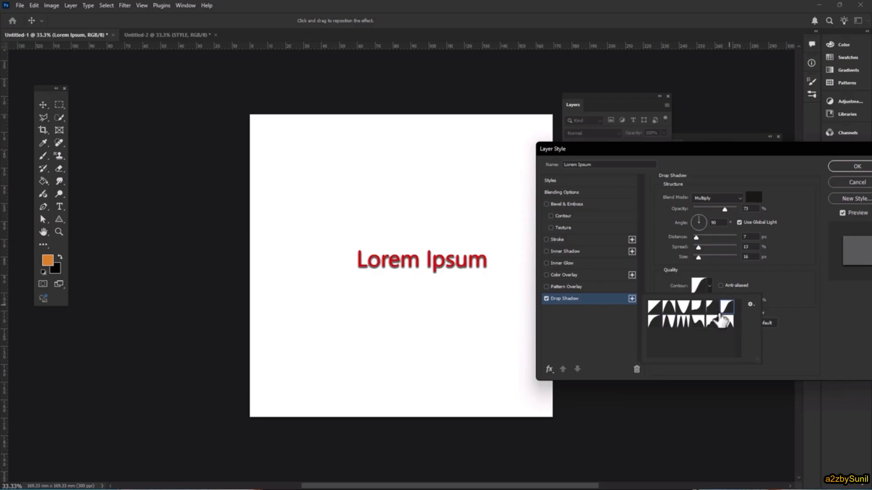
left_click_drag(818, 152, 709, 168)
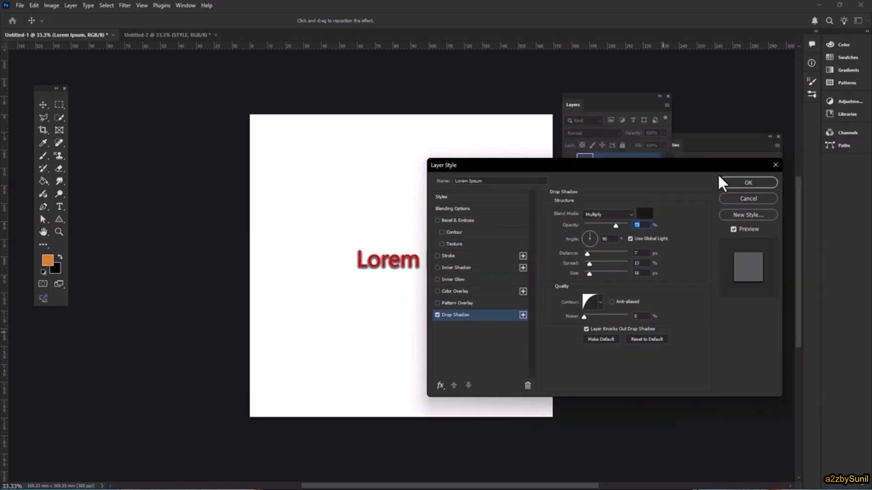
left_click(743, 198)
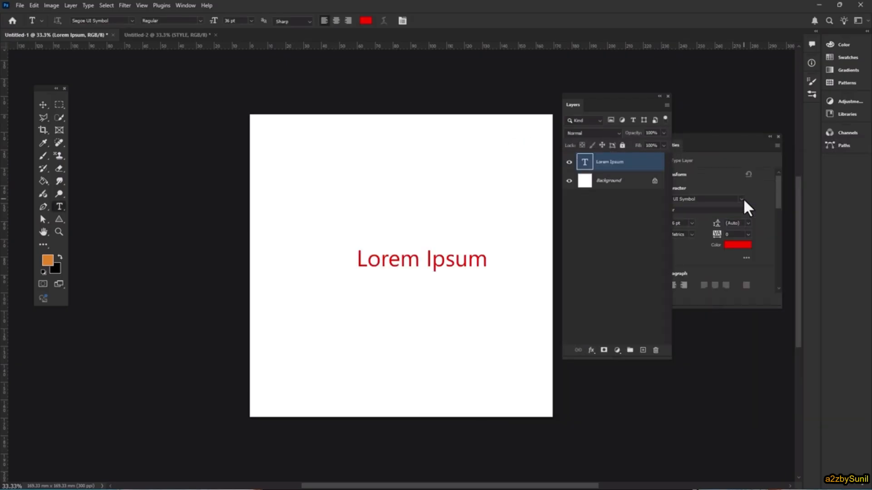
Show the Layer Style commands available for the Lorem Ipsum layer
left_click(69, 6)
mouse_move(88, 95)
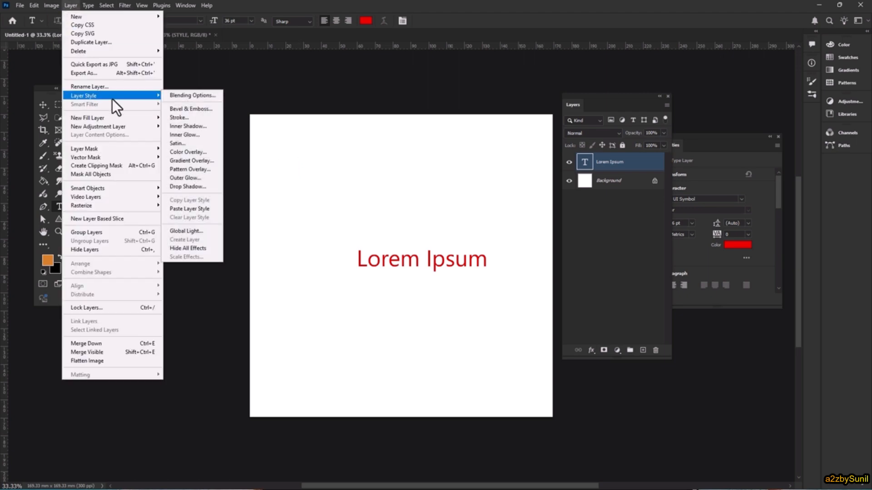